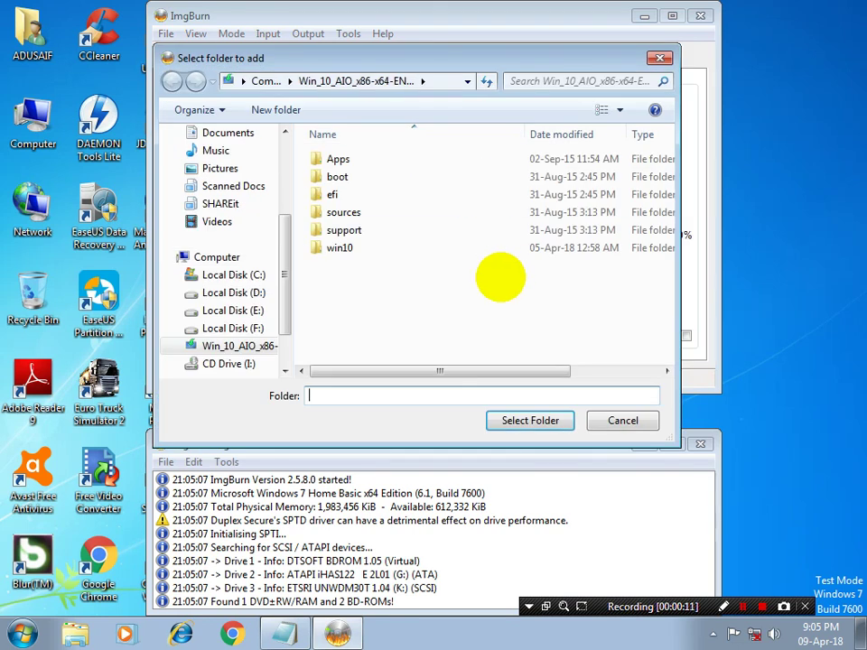
Add the Win_10_AIO USB drive (H:) as the source folder for the image.
{"action": "left_click", "coordinate": [237, 256]}
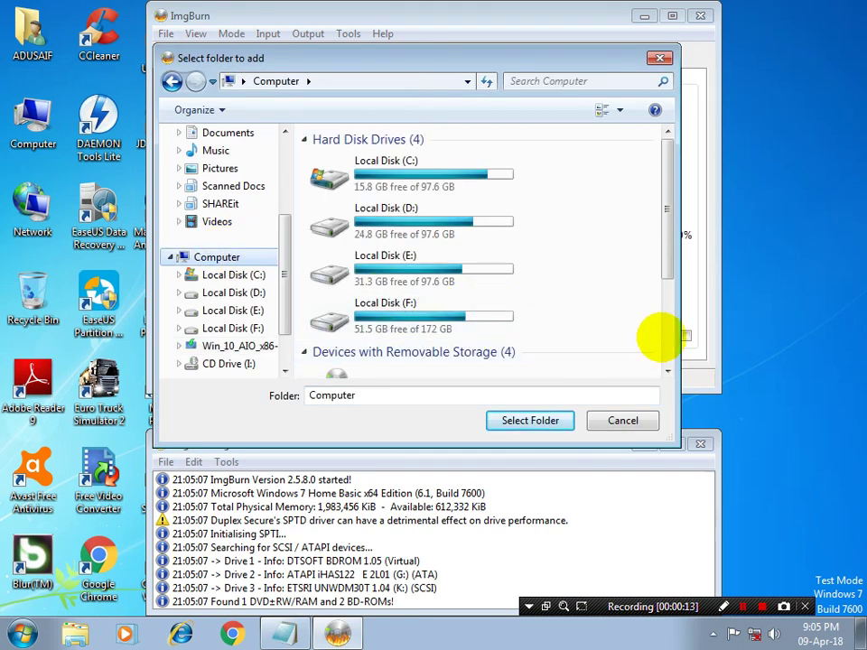
{"action": "scroll", "coordinate": [542, 316], "scroll_direction": "down", "scroll_amount": 3}
{"action": "left_click", "coordinate": [451, 271]}
{"action": "left_click", "coordinate": [533, 421]}
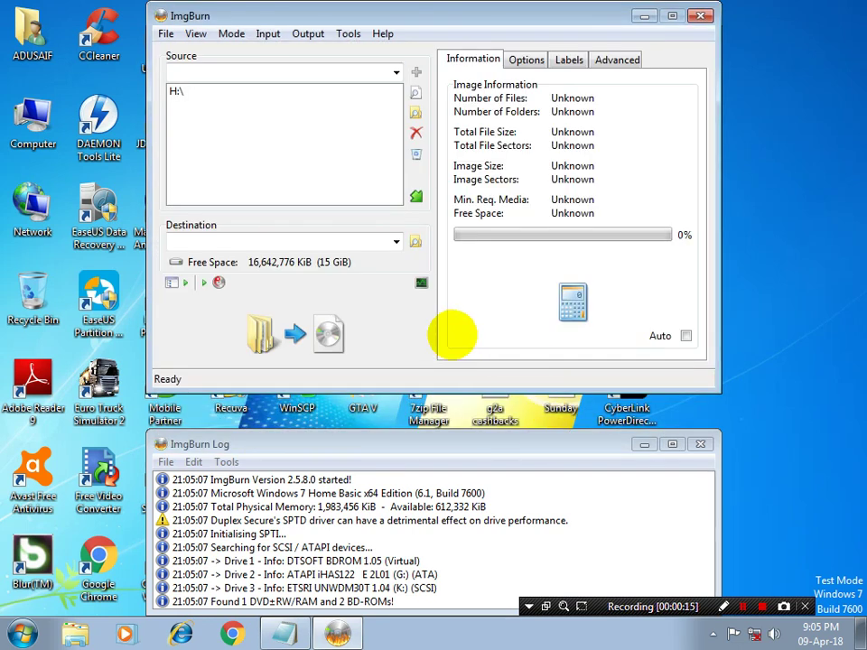
Set the destination to an ISO file named "windows 10 aio" on Local Disk (F:).
{"action": "left_click", "coordinate": [416, 244]}
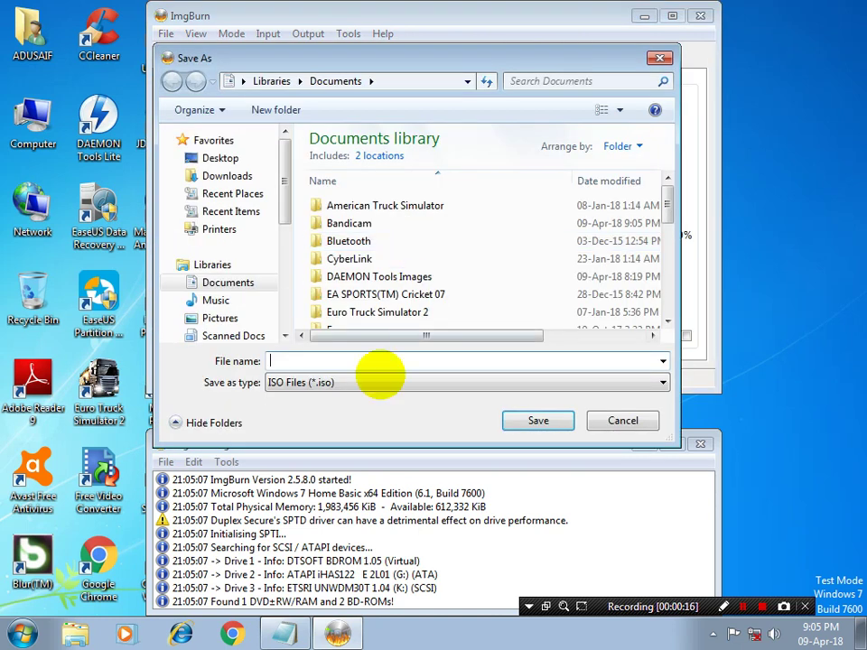
{"action": "scroll", "coordinate": [276, 288], "scroll_direction": "down", "scroll_amount": 3}
{"action": "left_click", "coordinate": [219, 224]}
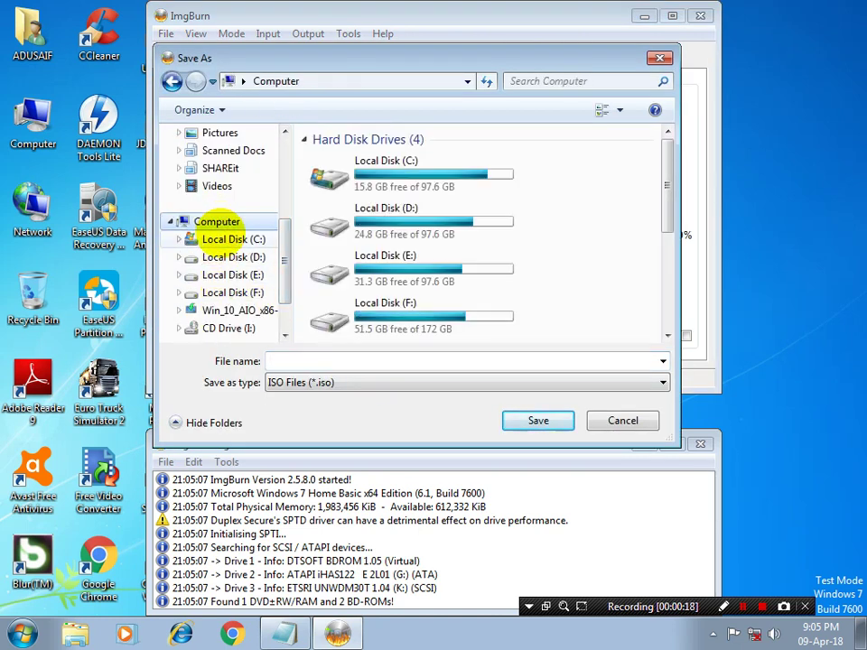
{"action": "left_click", "coordinate": [479, 361]}
{"action": "type", "text": "windows 10 aio"}
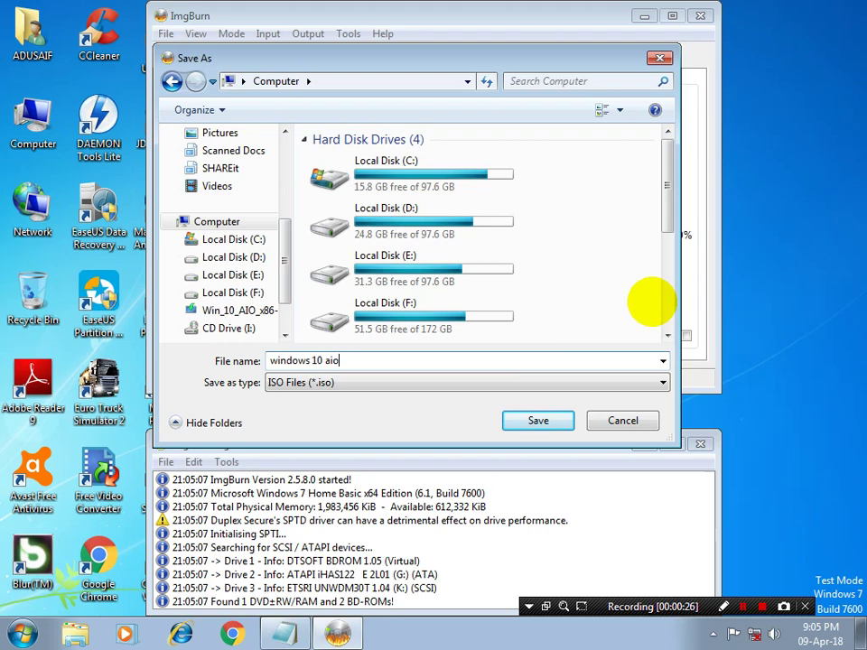
{"action": "scroll", "coordinate": [662, 304], "scroll_direction": "down", "scroll_amount": 3}
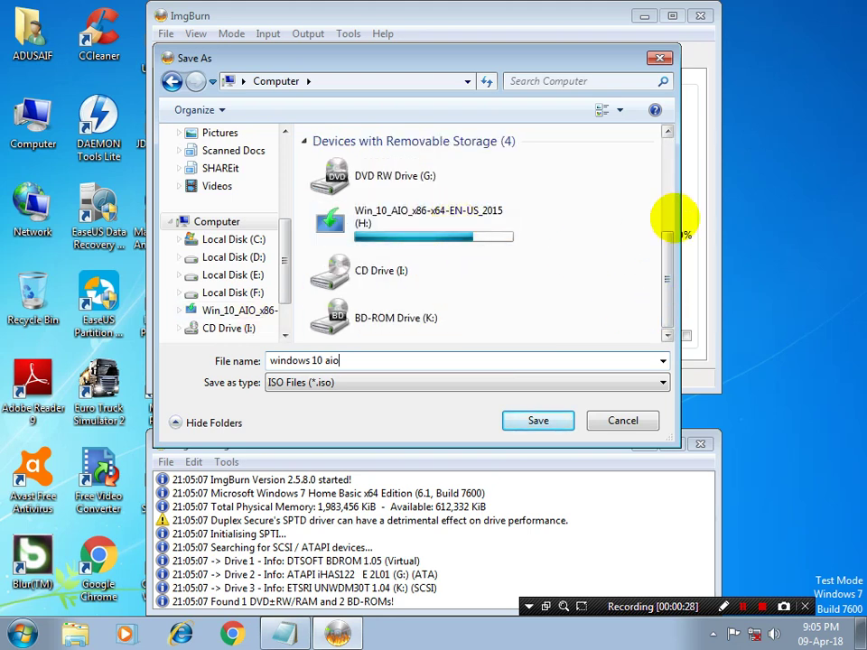
{"action": "scroll", "coordinate": [667, 214], "scroll_direction": "up", "scroll_amount": 3}
{"action": "left_click", "coordinate": [505, 312]}
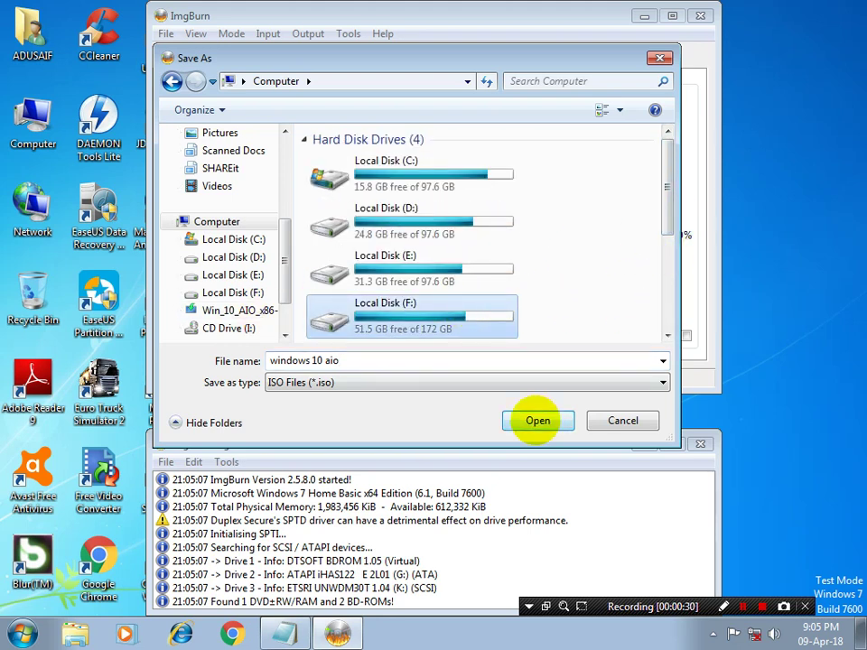
{"action": "left_click", "coordinate": [535, 418]}
{"action": "left_click", "coordinate": [539, 420]}
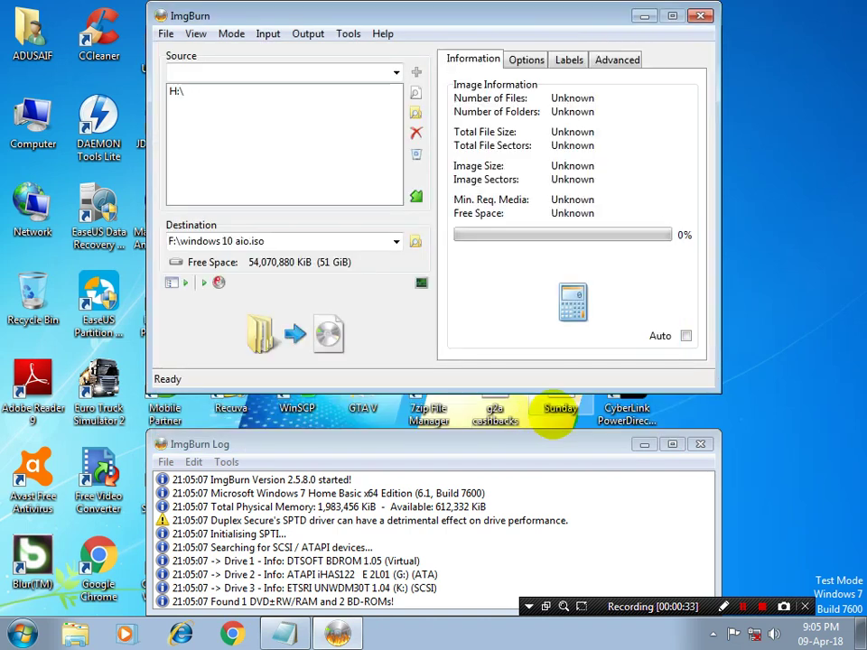
Enable Make Image Bootable in the bootable disc options, keeping the emulation type at None (Custom).
{"action": "left_click", "coordinate": [619, 58]}
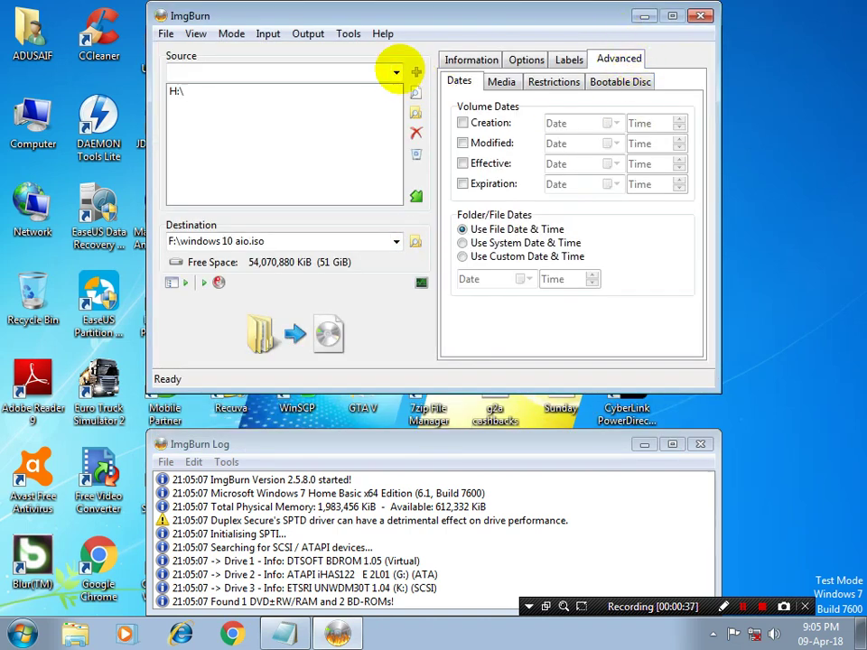
{"action": "left_click", "coordinate": [624, 79]}
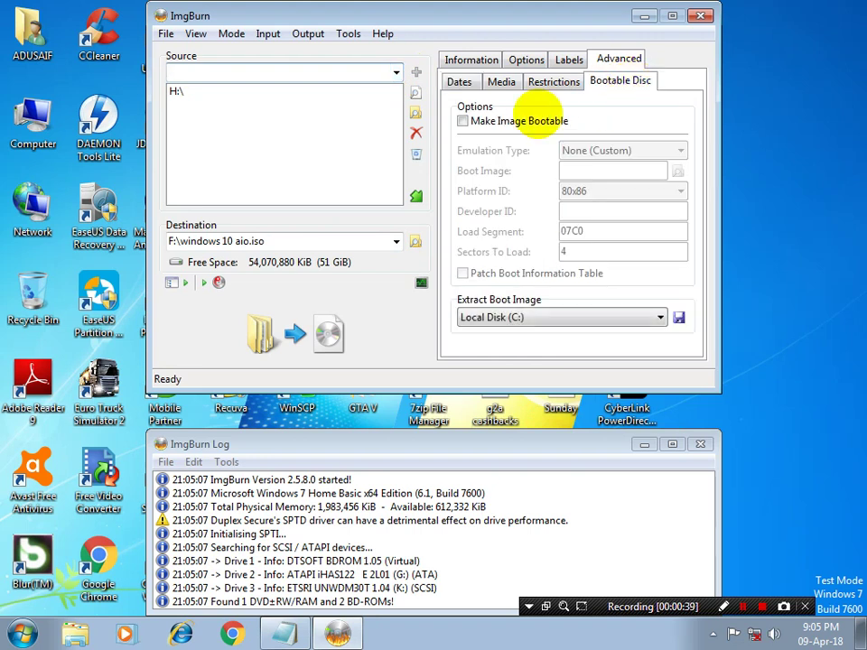
{"action": "left_click", "coordinate": [542, 122]}
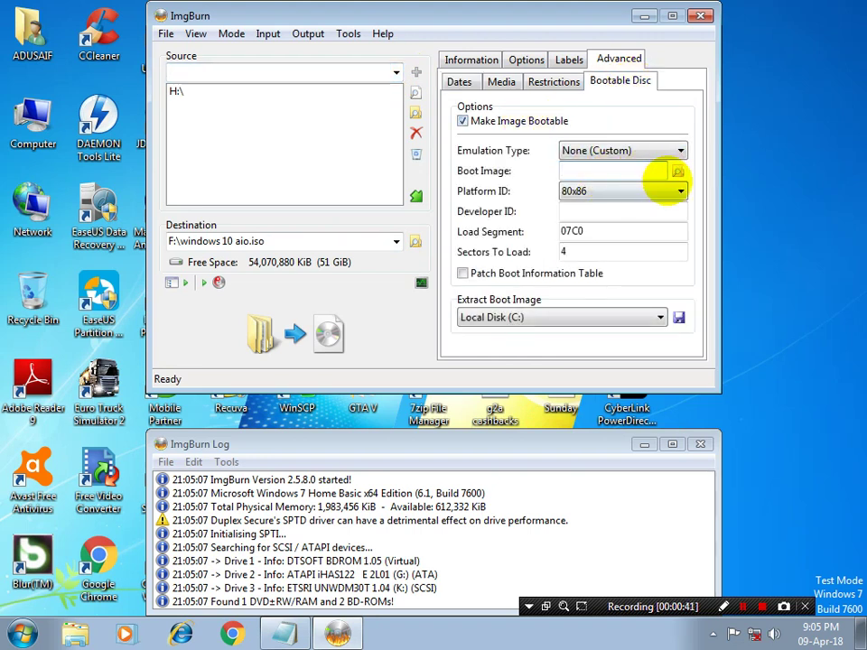
{"action": "left_click", "coordinate": [649, 154]}
{"action": "left_click", "coordinate": [649, 148]}
{"action": "left_click", "coordinate": [652, 148]}
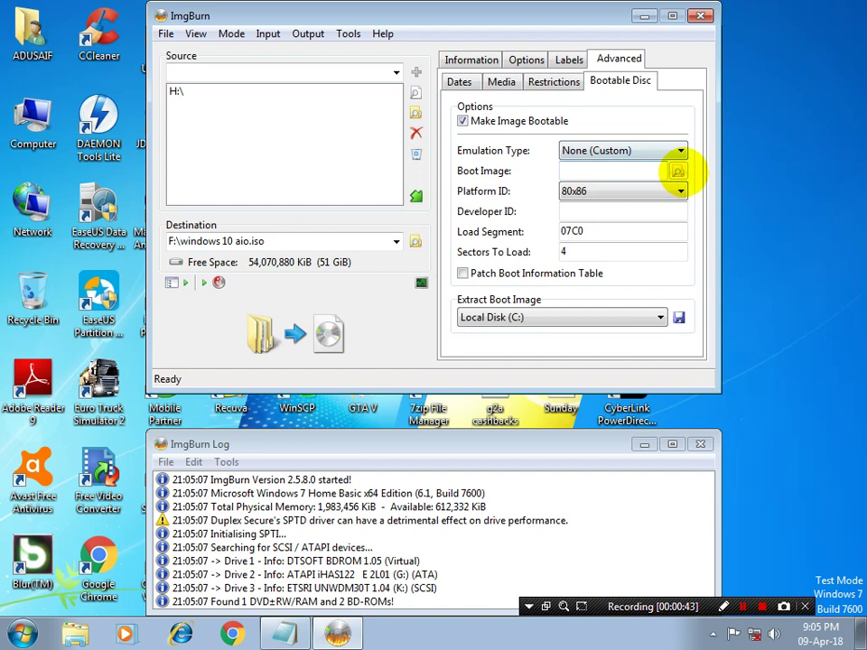
Choose etfsboot from the USB drive's boot folder as the boot image, keeping platform ID 80x86.
{"action": "left_click", "coordinate": [677, 171]}
{"action": "left_click", "coordinate": [400, 229]}
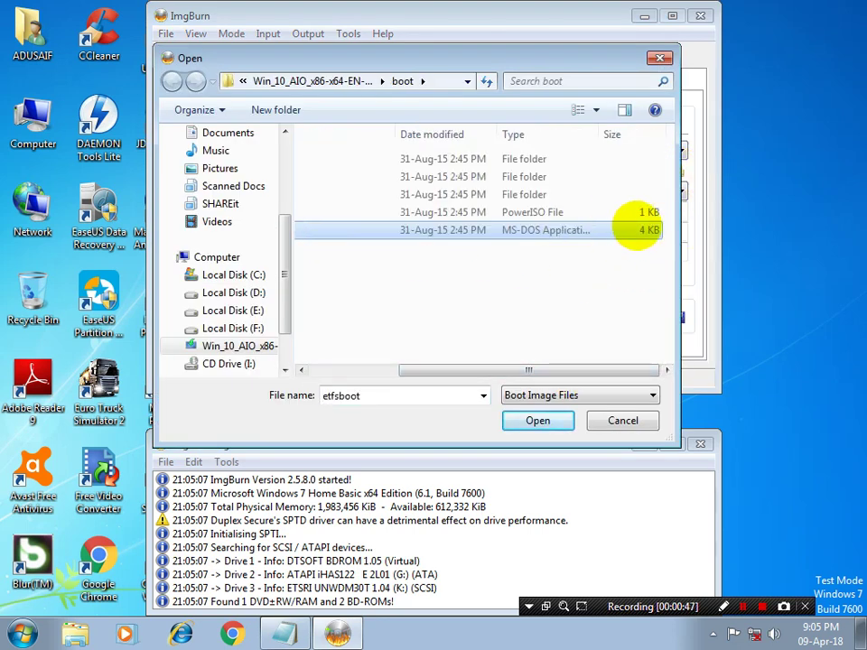
{"action": "left_click", "coordinate": [354, 371]}
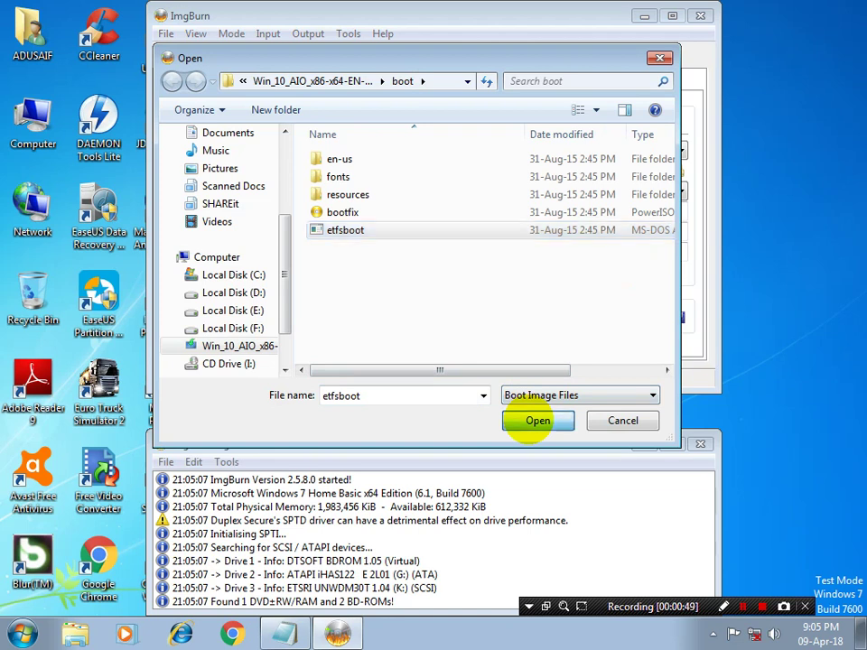
{"action": "left_click", "coordinate": [537, 421]}
{"action": "left_click", "coordinate": [680, 191]}
{"action": "left_click", "coordinate": [679, 190]}
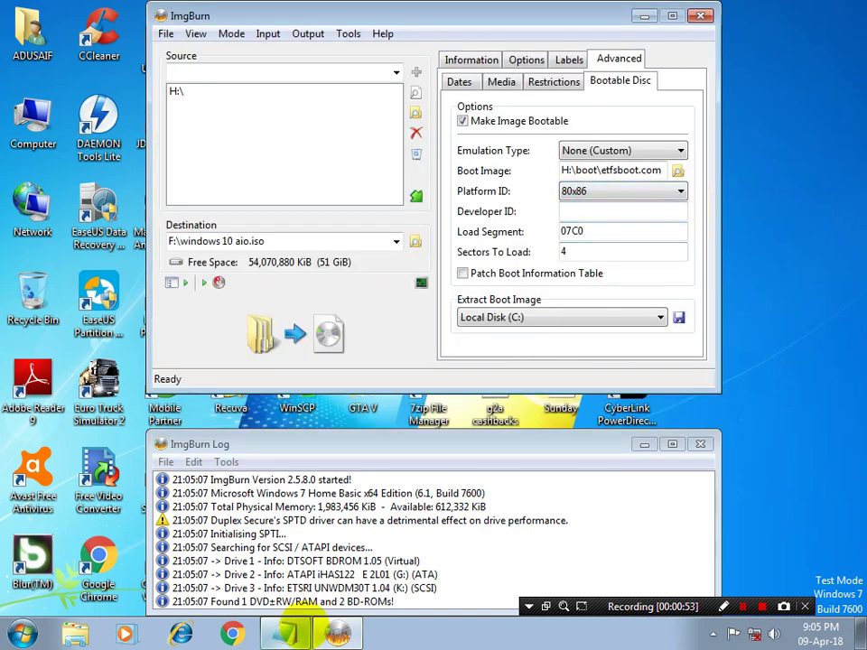
Copy "Microsoft Corporation" from the Notepad instructions and paste it as the Developer ID in ImgBurn.
{"action": "left_click", "coordinate": [285, 634]}
{"action": "left_click_drag", "start_coordinate": [289, 319], "coordinate": [423, 323]}
{"action": "right_click", "coordinate": [432, 324]}
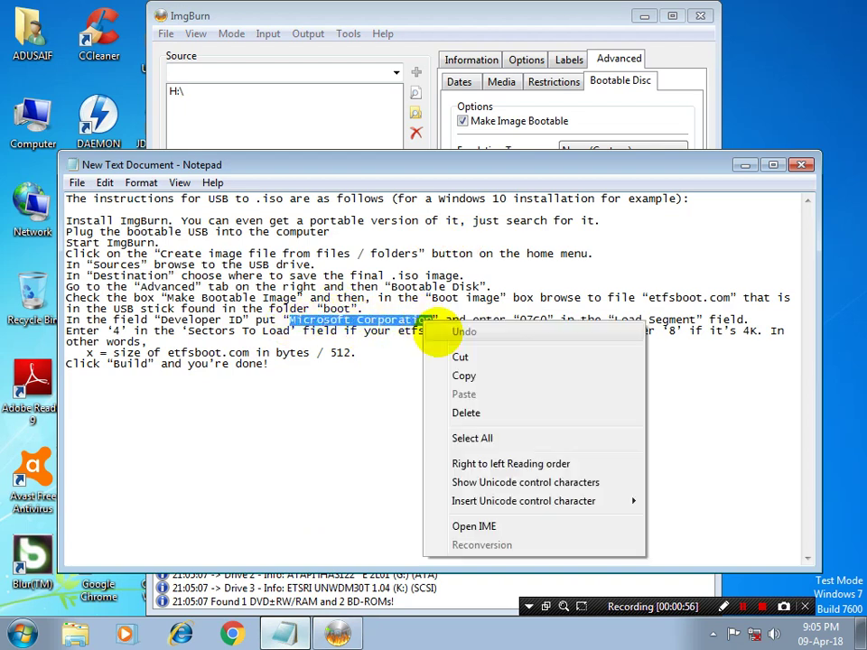
{"action": "left_click", "coordinate": [443, 375]}
{"action": "left_click", "coordinate": [745, 165]}
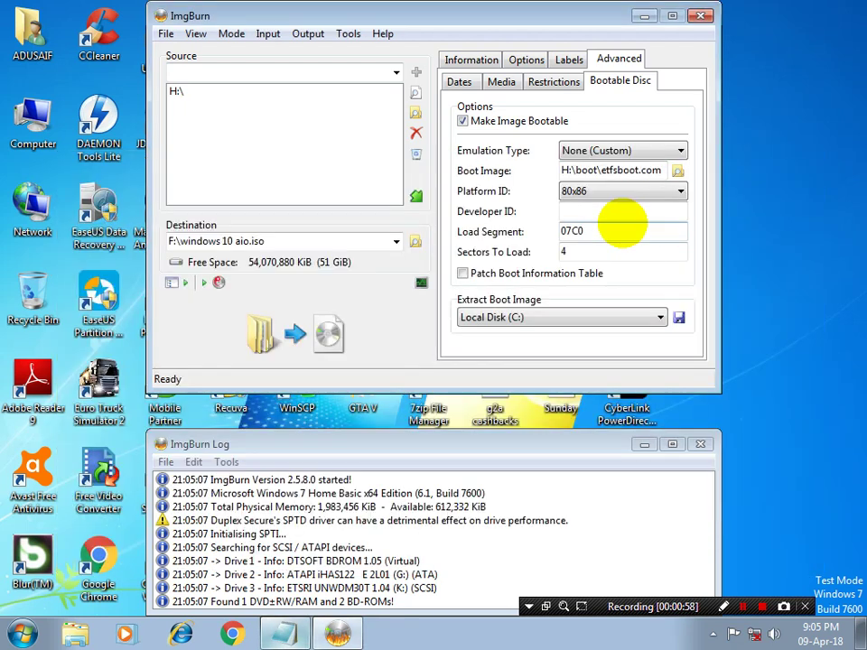
{"action": "right_click", "coordinate": [602, 213]}
{"action": "left_click", "coordinate": [643, 286]}
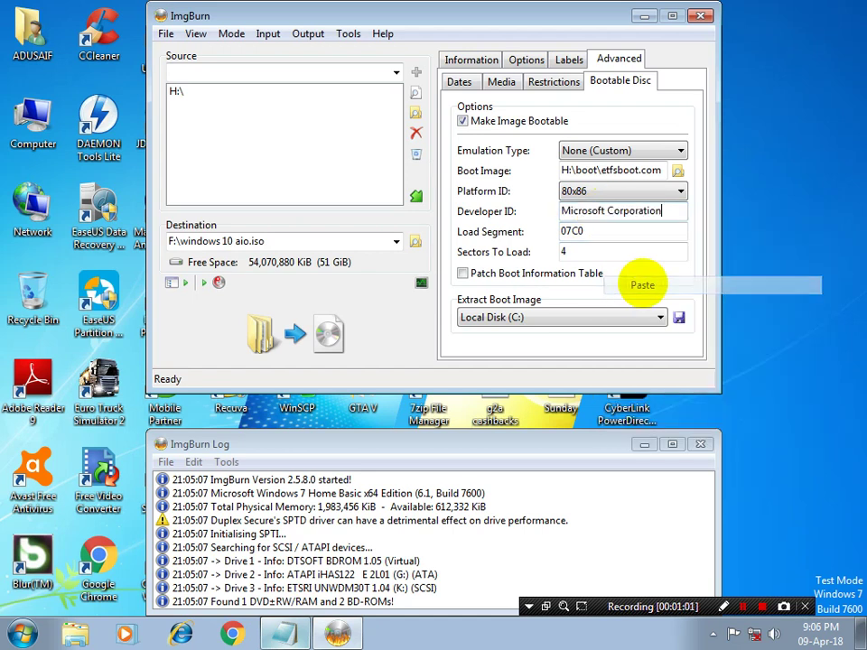
Read the Notepad instruction on choosing the Sectors To Load value from the etfsboot.com file size.
{"action": "left_click", "coordinate": [595, 250]}
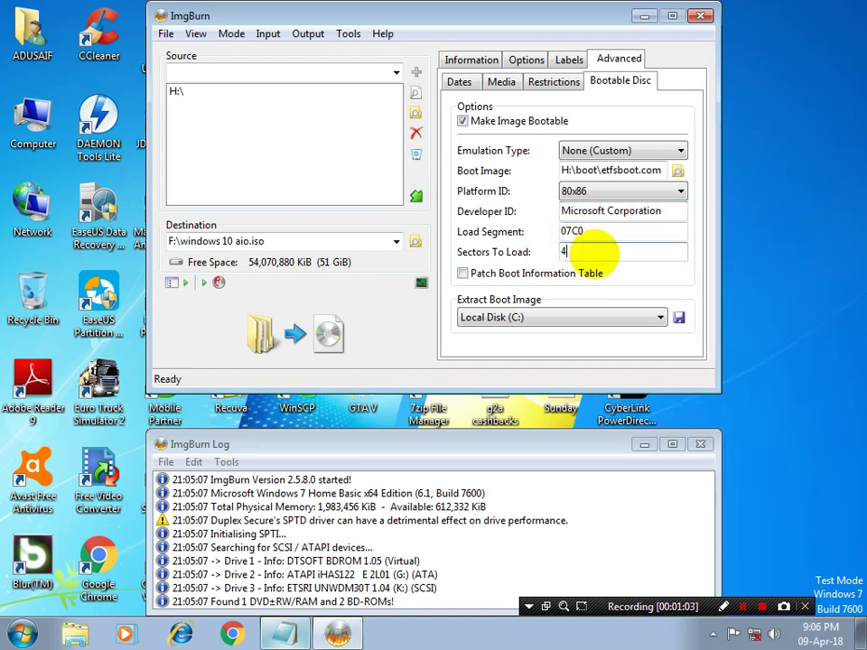
{"action": "key", "text": "super"}
{"action": "key", "text": "Escape"}
{"action": "left_click", "coordinate": [285, 633]}
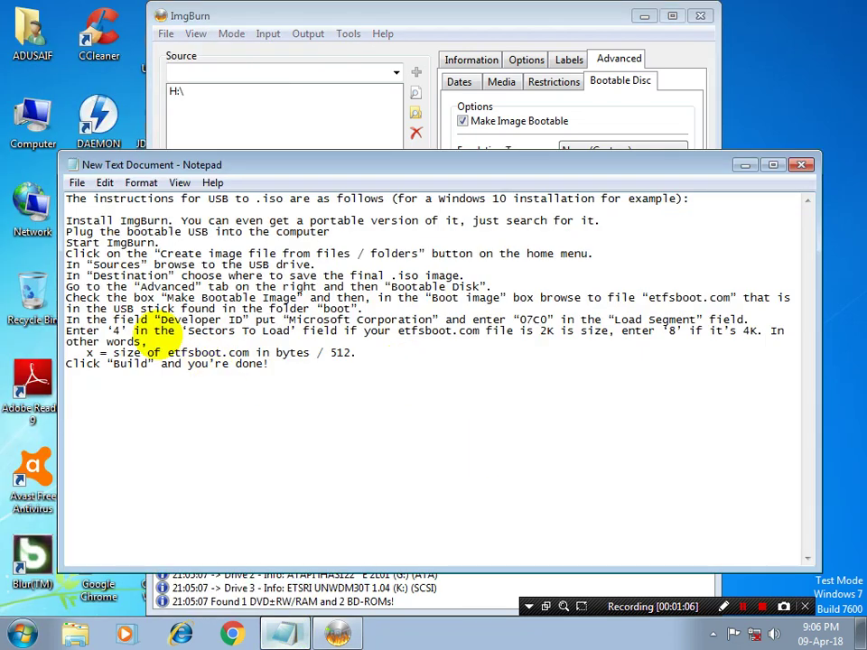
{"action": "left_click_drag", "start_coordinate": [66, 331], "coordinate": [416, 359]}
{"action": "left_click", "coordinate": [411, 352]}
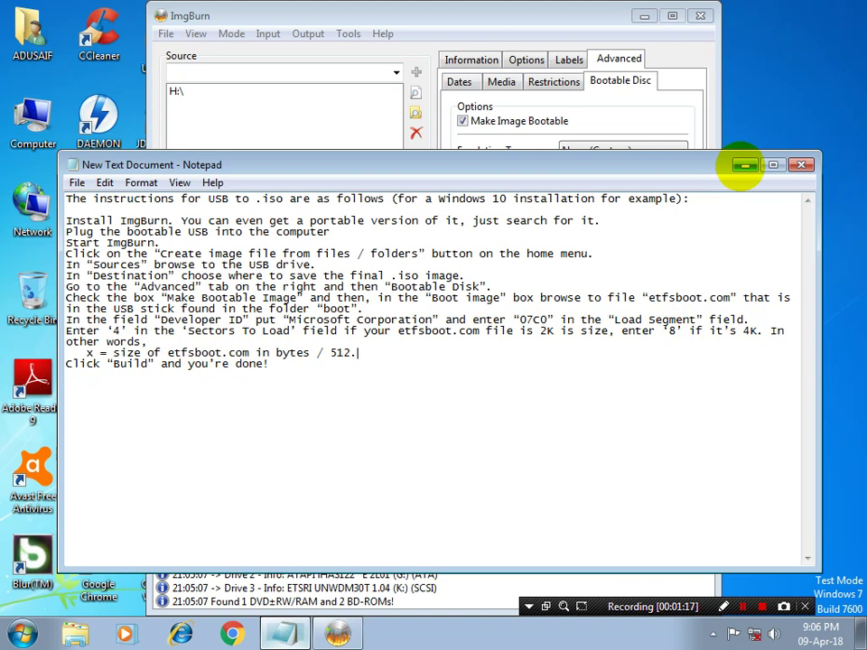
{"action": "left_click", "coordinate": [746, 166]}
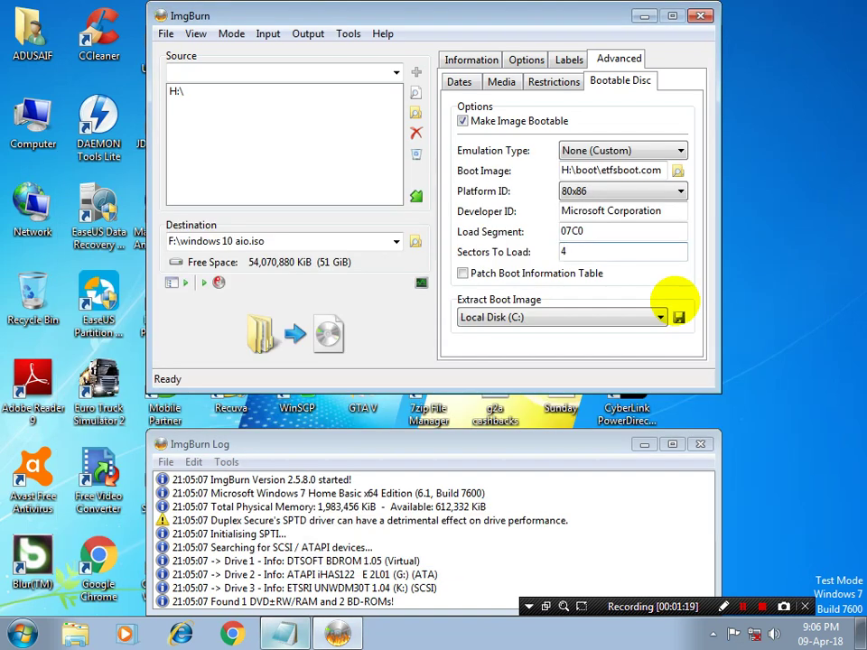
Check the size of etfsboot in the USB drive's boot folder and set Sectors To Load to 8.
{"action": "key", "text": "super+e"}
{"action": "left_click", "coordinate": [54, 446]}
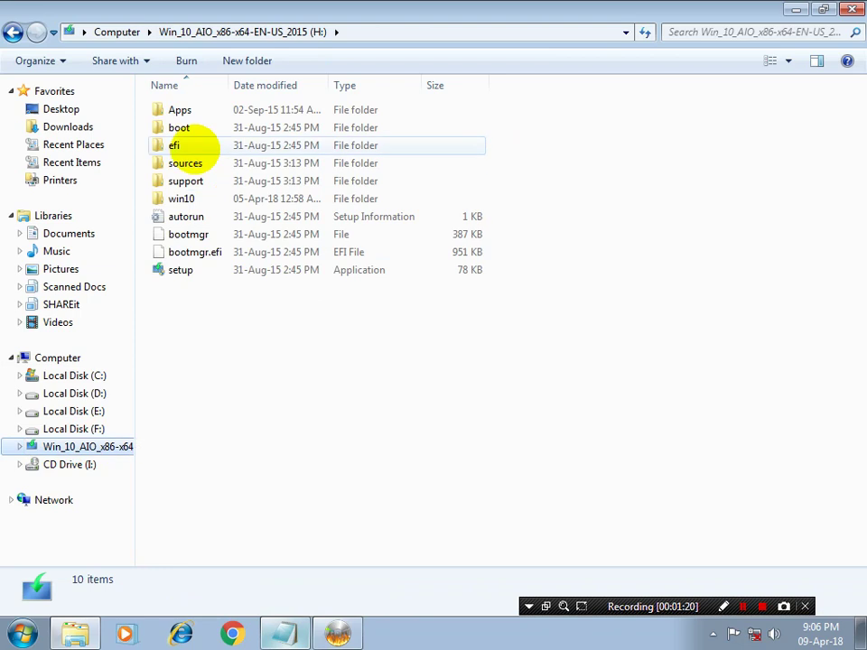
{"action": "double_click", "coordinate": [194, 128]}
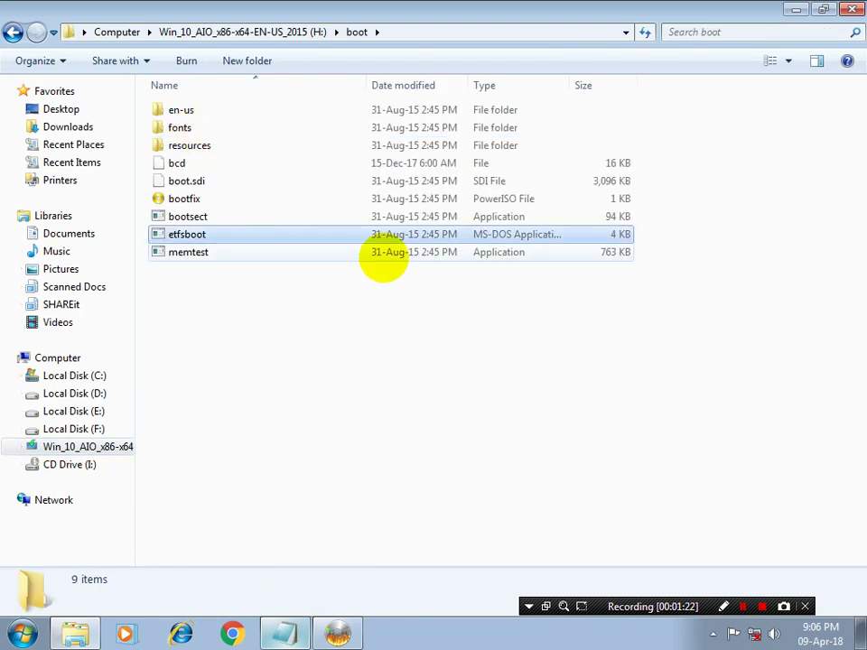
{"action": "left_click", "coordinate": [615, 237]}
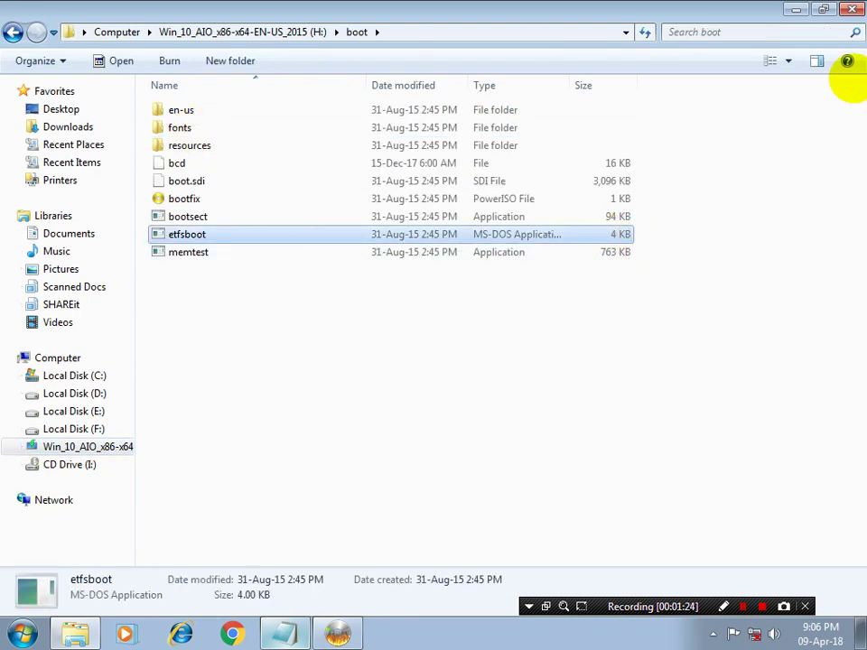
{"action": "left_click", "coordinate": [852, 9]}
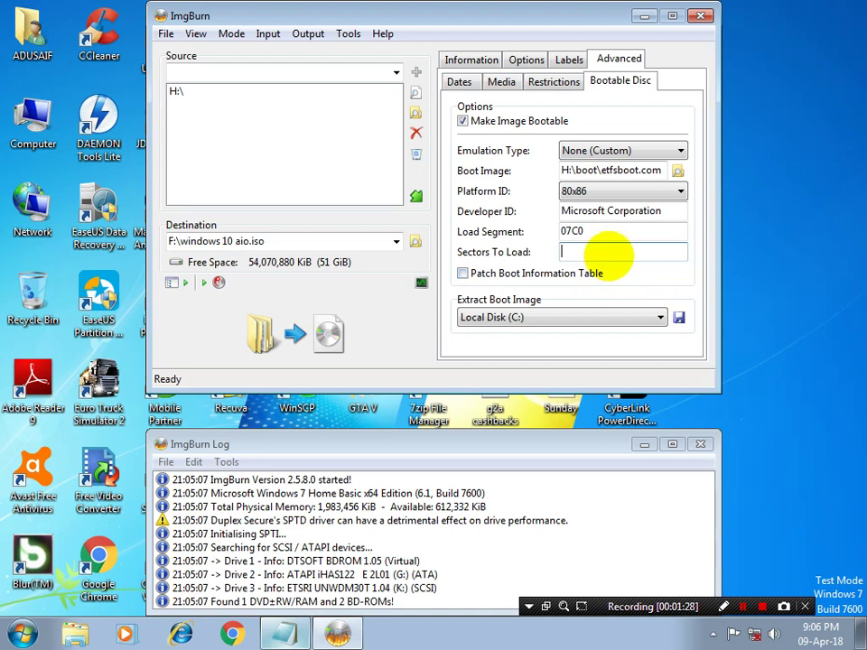
{"action": "type", "text": "8"}
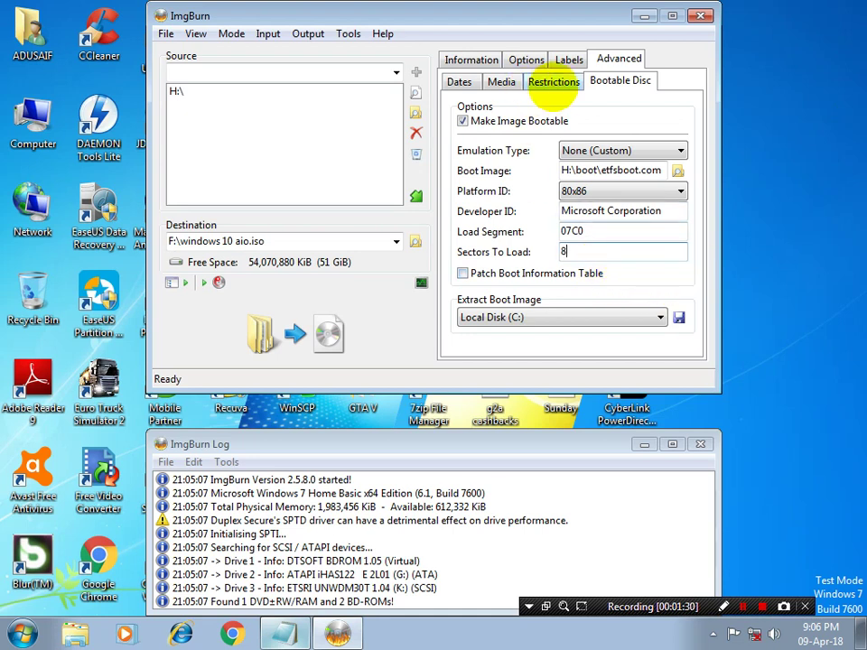
Allow files exceeding the size limit in the ISO9660 restrictions, and review the Joliet, UDF, media and date settings.
{"action": "left_click", "coordinate": [553, 82]}
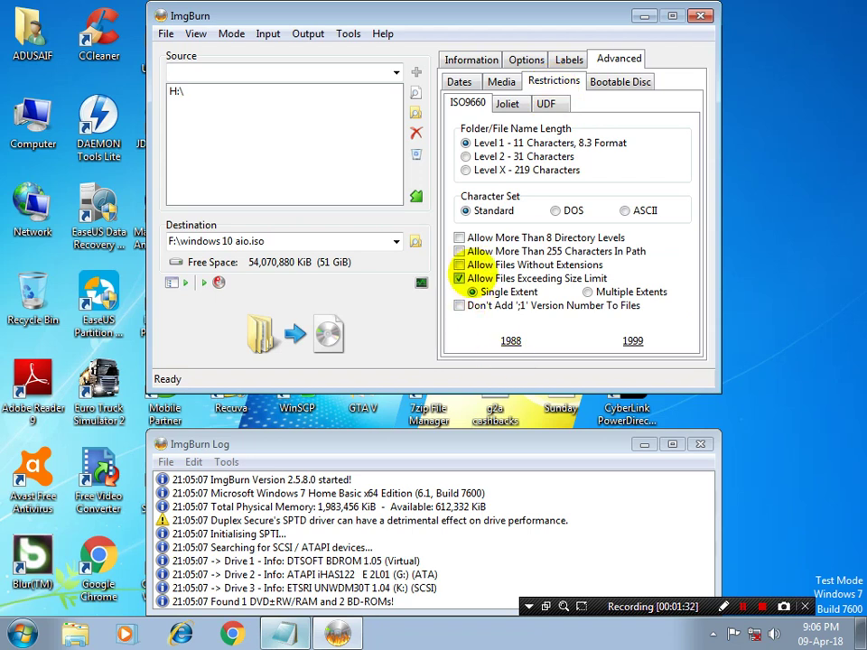
{"action": "left_click", "coordinate": [460, 278]}
{"action": "left_click", "coordinate": [507, 103]}
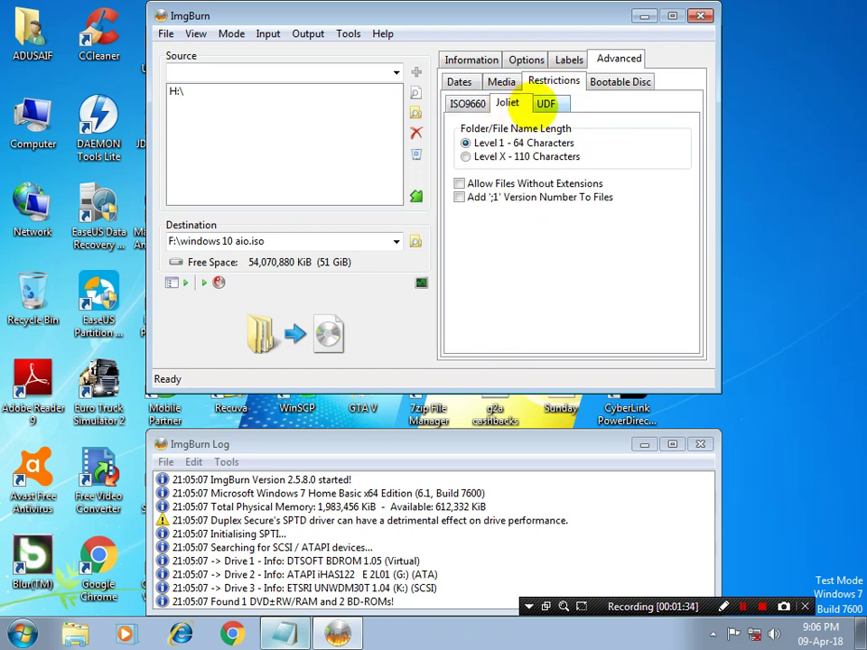
{"action": "left_click", "coordinate": [546, 103]}
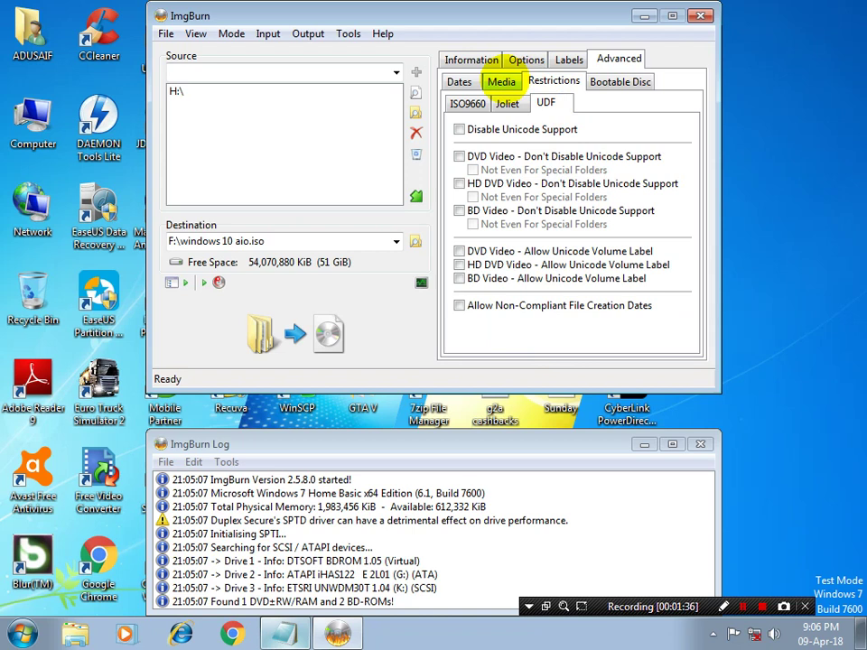
{"action": "left_click", "coordinate": [501, 81]}
{"action": "left_click", "coordinate": [459, 82]}
{"action": "left_click", "coordinate": [551, 80]}
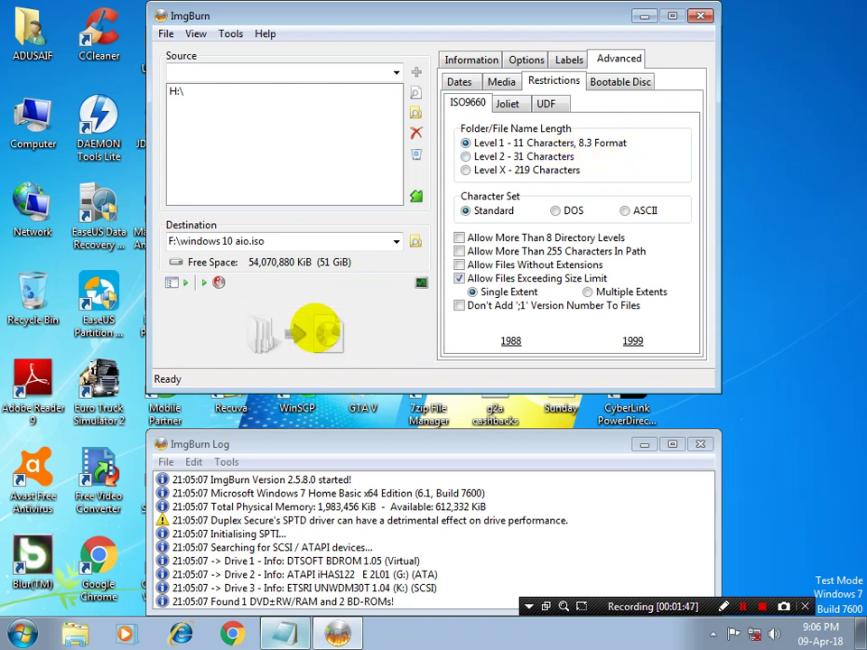
Build the bootable ISO image, accepting the confirmation prompts and acknowledging the completed operation.
{"action": "left_click", "coordinate": [321, 332]}
{"action": "left_click", "coordinate": [475, 325]}
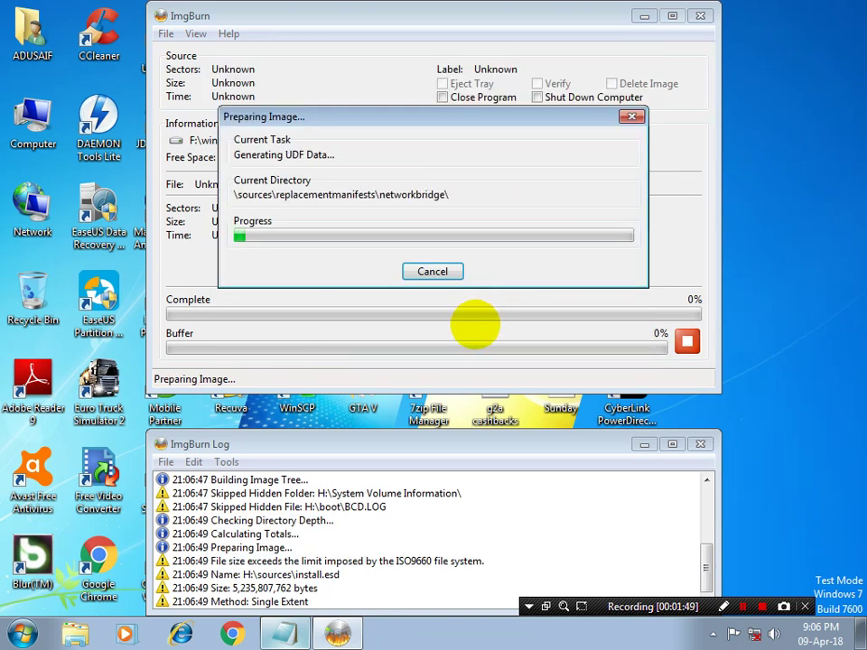
{"action": "left_click", "coordinate": [451, 449]}
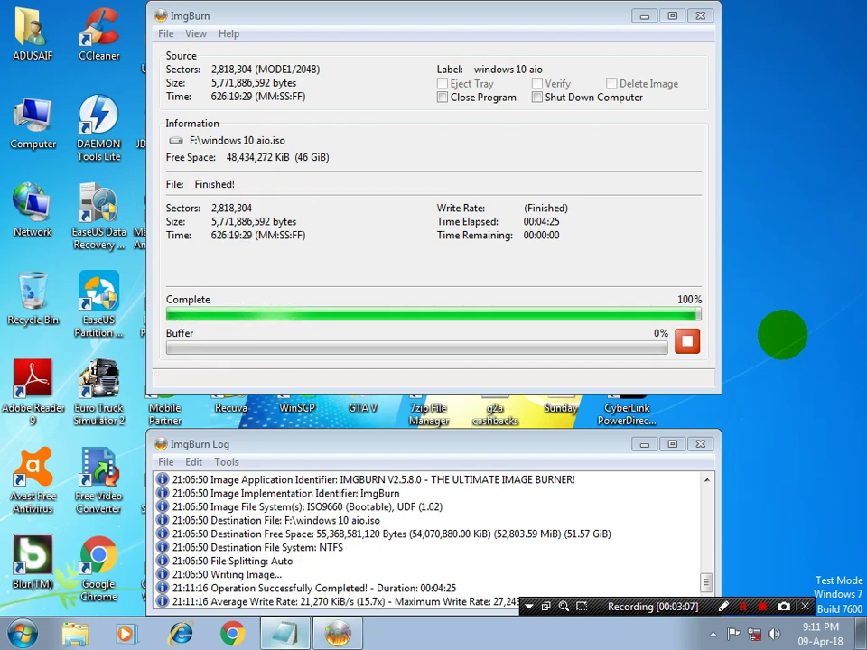
{"action": "left_click", "coordinate": [517, 371]}
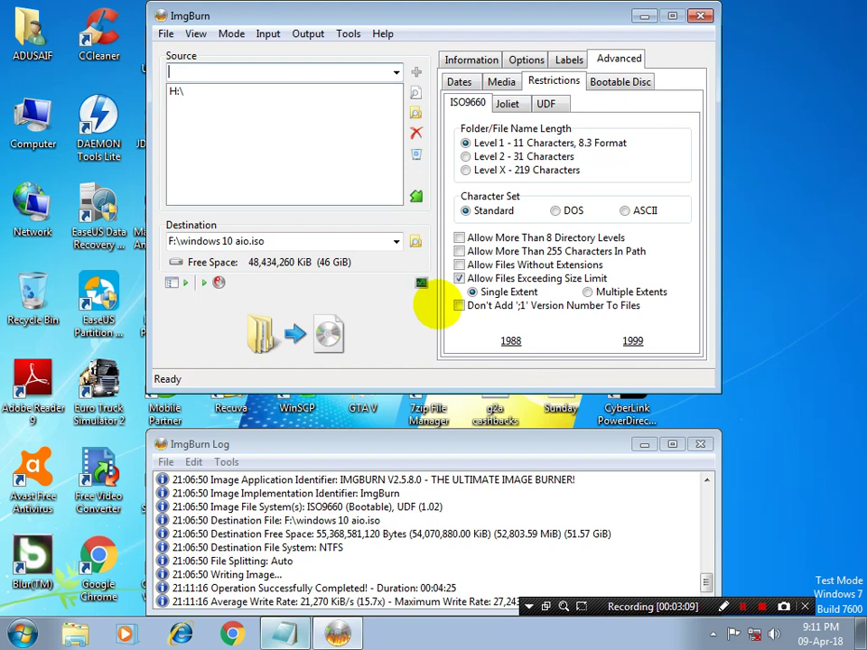
Clear the recent files list, exit ImgBurn and refresh the desktop.
{"action": "left_click", "coordinate": [166, 34]}
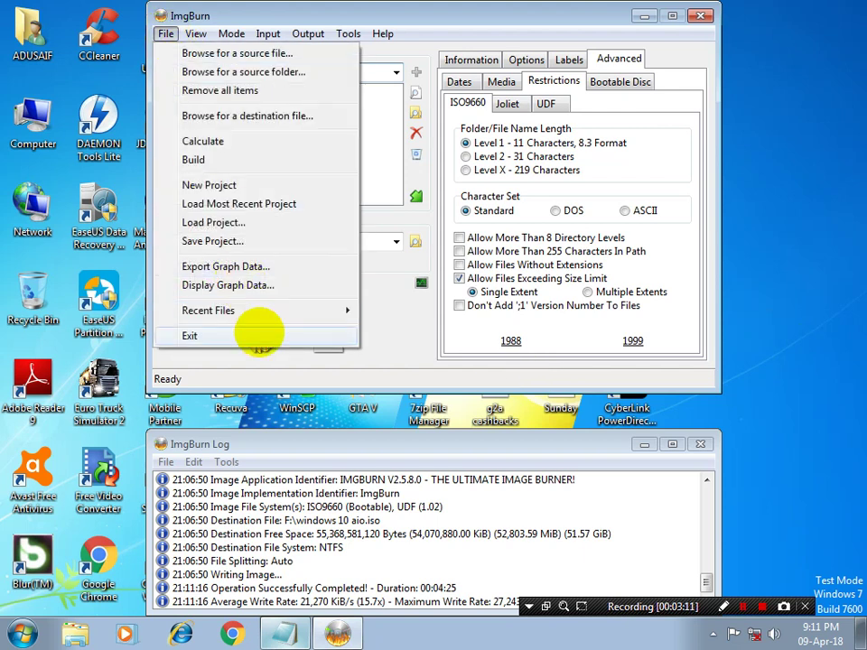
{"action": "mouse_move", "coordinate": [271, 310]}
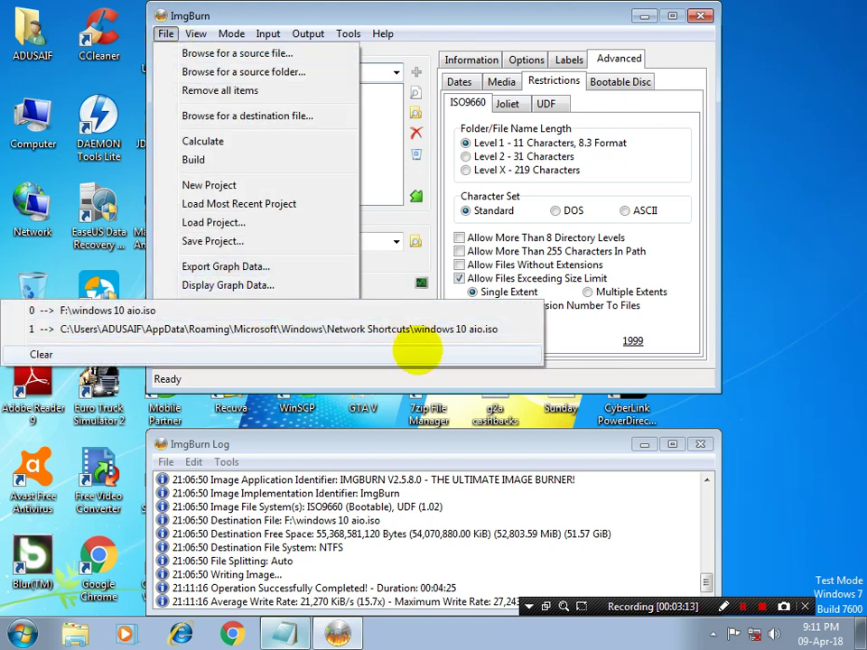
{"action": "left_click", "coordinate": [423, 356]}
{"action": "left_click", "coordinate": [166, 34]}
{"action": "left_click", "coordinate": [226, 335]}
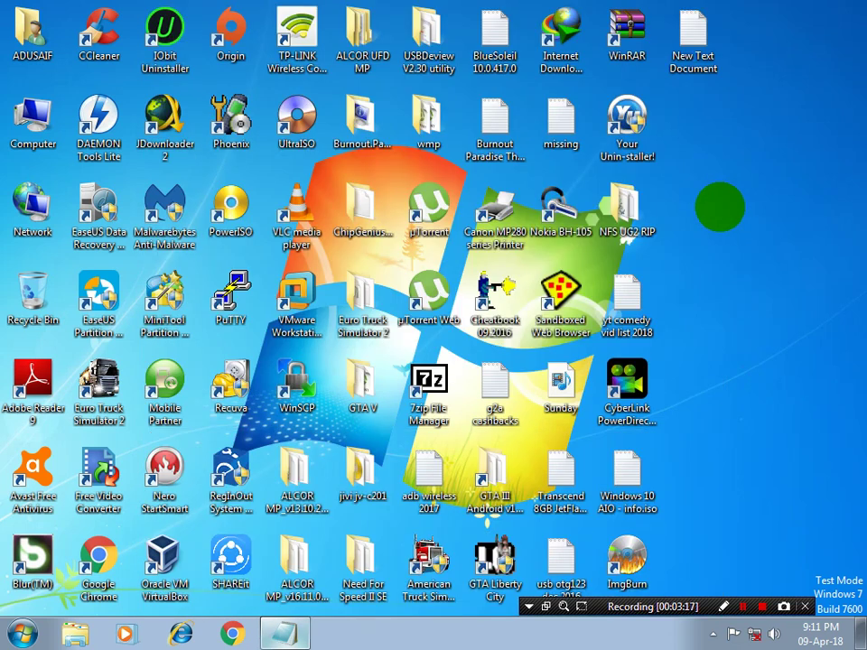
{"action": "right_click", "coordinate": [704, 175]}
{"action": "left_click", "coordinate": [722, 226]}
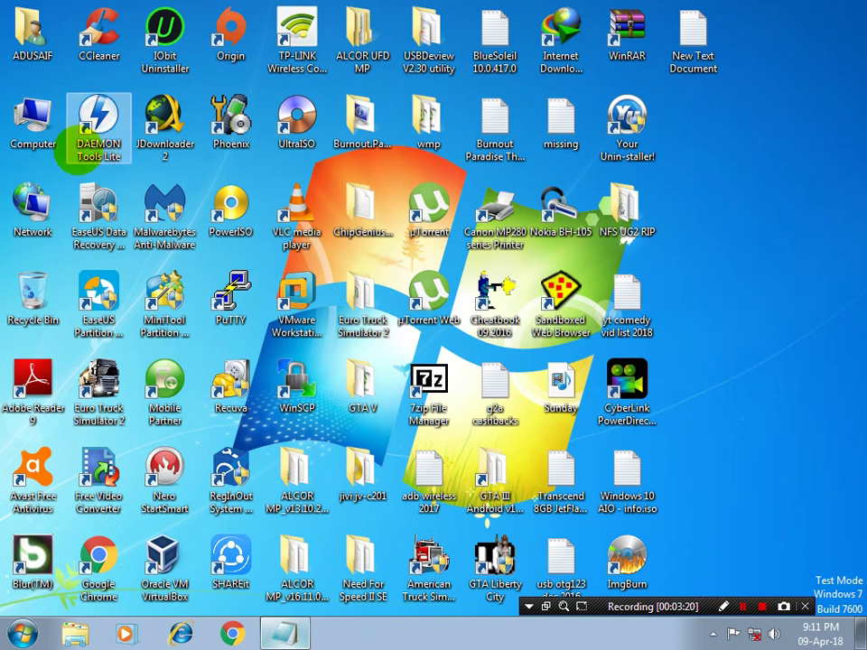
Locate the windows 10 aio ISO file on Local Disk (F:) and check its general properties.
{"action": "left_click", "coordinate": [31, 121]}
{"action": "double_click", "coordinate": [32, 122]}
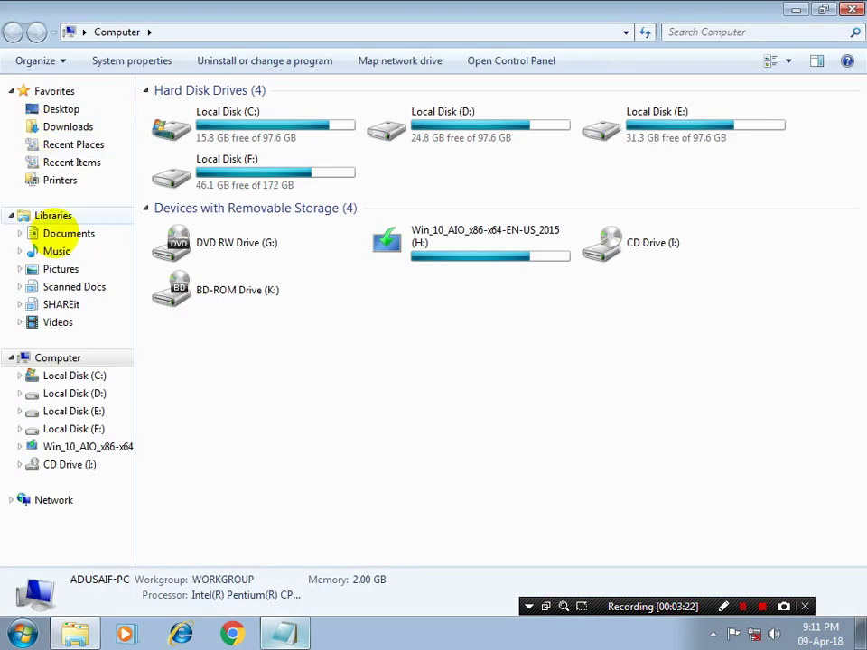
{"action": "left_click", "coordinate": [95, 430]}
{"action": "scroll", "coordinate": [856, 470], "scroll_direction": "down", "scroll_amount": 8}
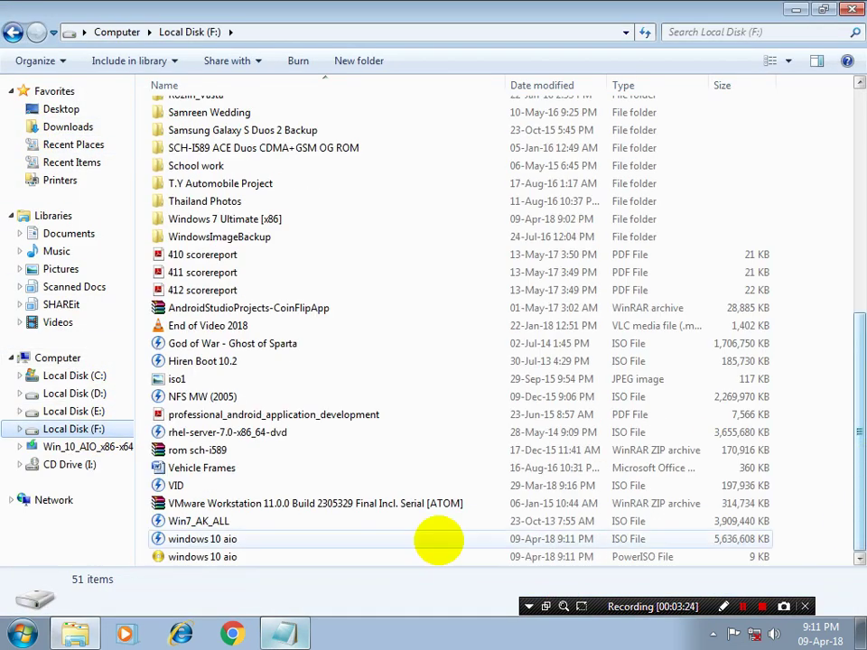
{"action": "left_click", "coordinate": [378, 539]}
{"action": "right_click", "coordinate": [377, 539]}
{"action": "left_click", "coordinate": [436, 529]}
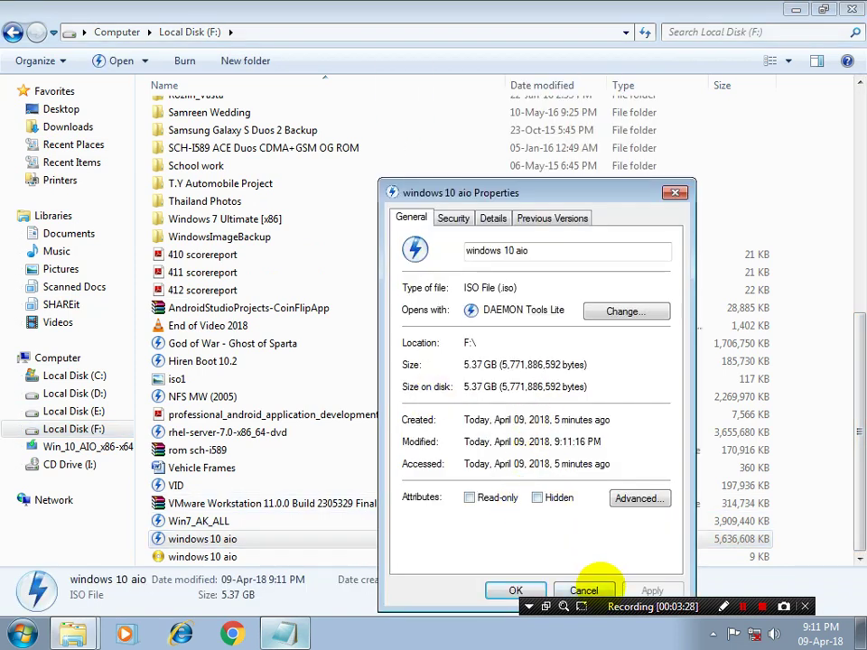
{"action": "left_click", "coordinate": [587, 590]}
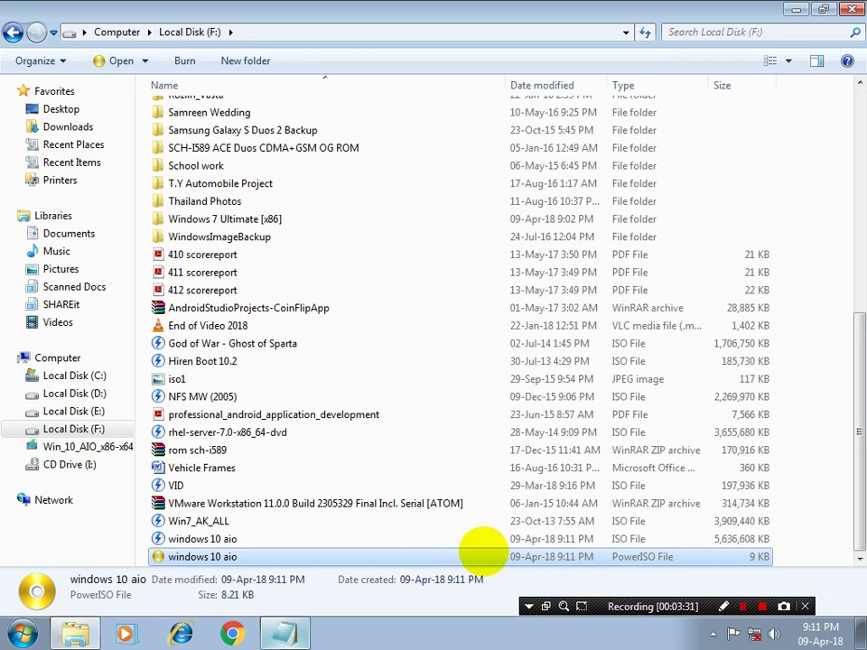
Check the general properties of the small windows 10 aio PowerISO file beside the ISO.
{"action": "right_click", "coordinate": [451, 553]}
{"action": "left_click", "coordinate": [500, 538]}
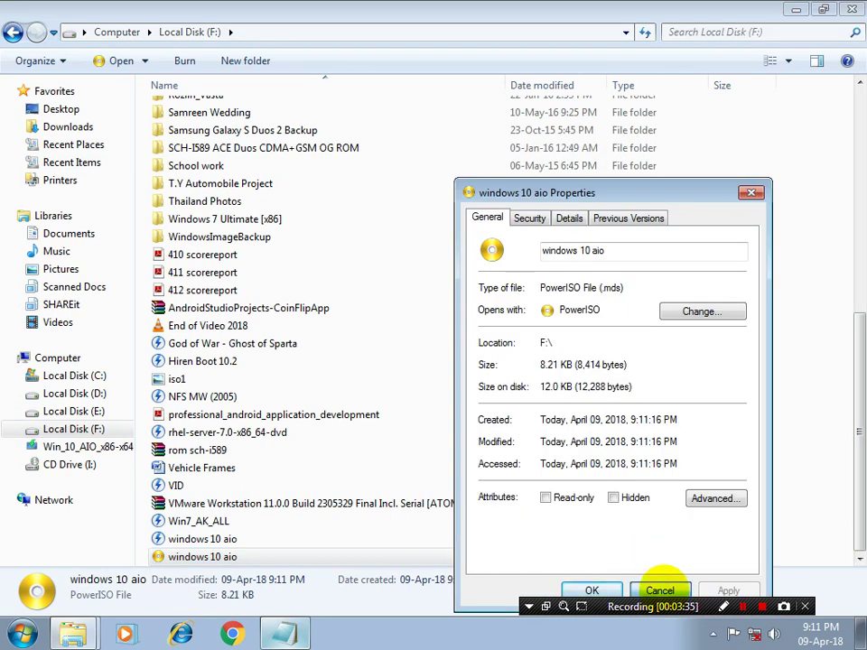
{"action": "left_click", "coordinate": [660, 590]}
Open the windows 10 aio ISO in PowerISO to check whether the image is bootable, and exit PowerISO.
{"action": "left_click", "coordinate": [403, 540]}
{"action": "right_click", "coordinate": [406, 540]}
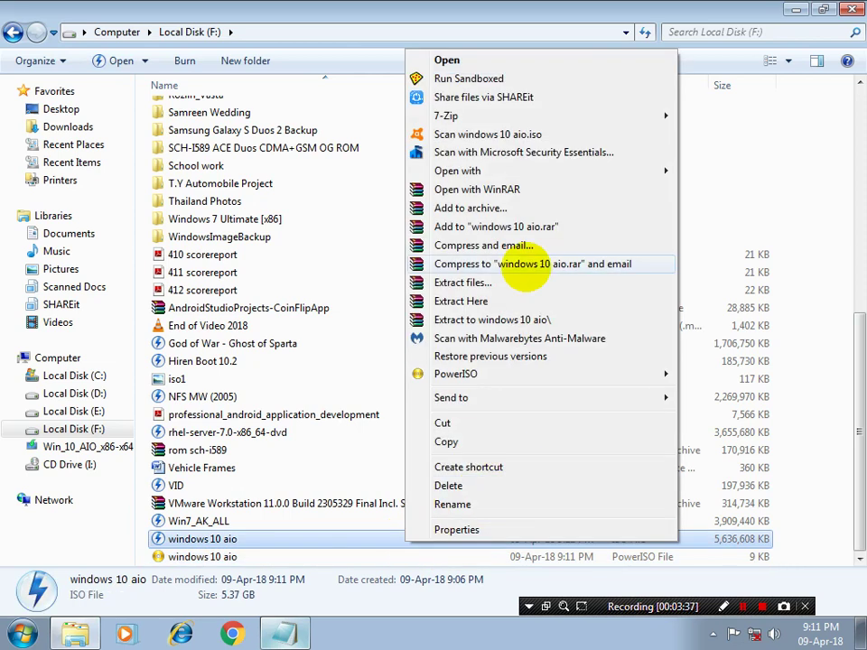
{"action": "mouse_move", "coordinate": [532, 171]}
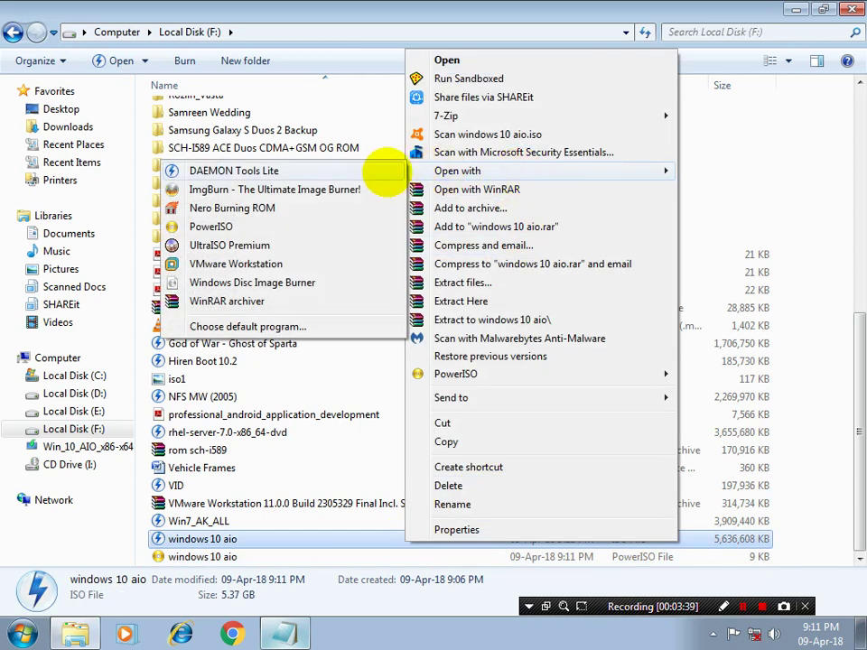
{"action": "left_click", "coordinate": [214, 227]}
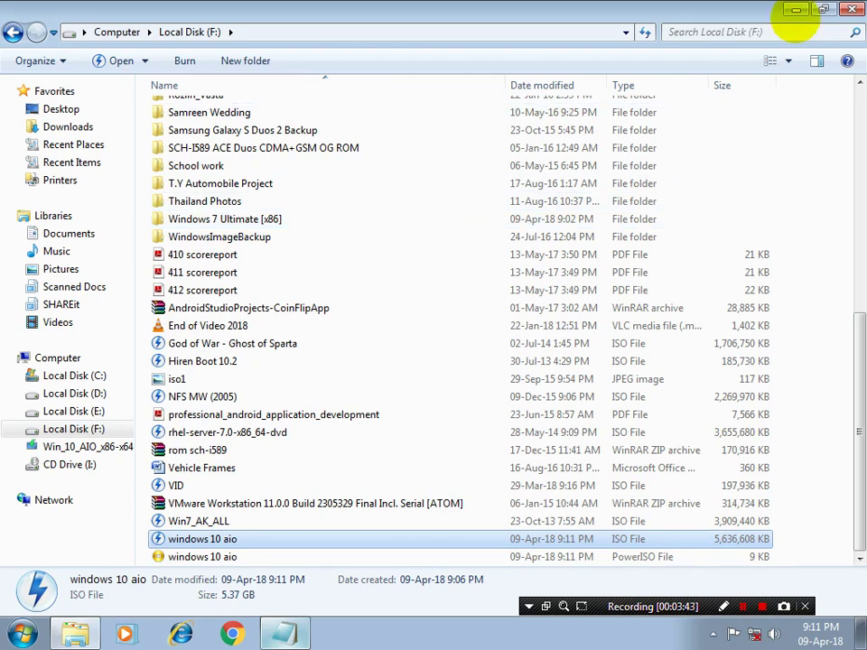
{"action": "left_click", "coordinate": [796, 11]}
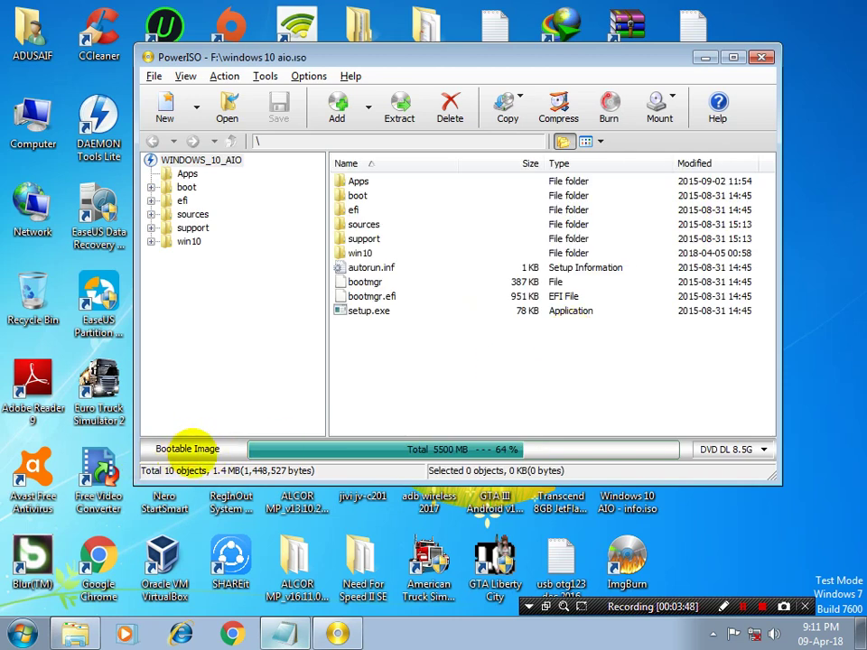
{"action": "left_click", "coordinate": [154, 77]}
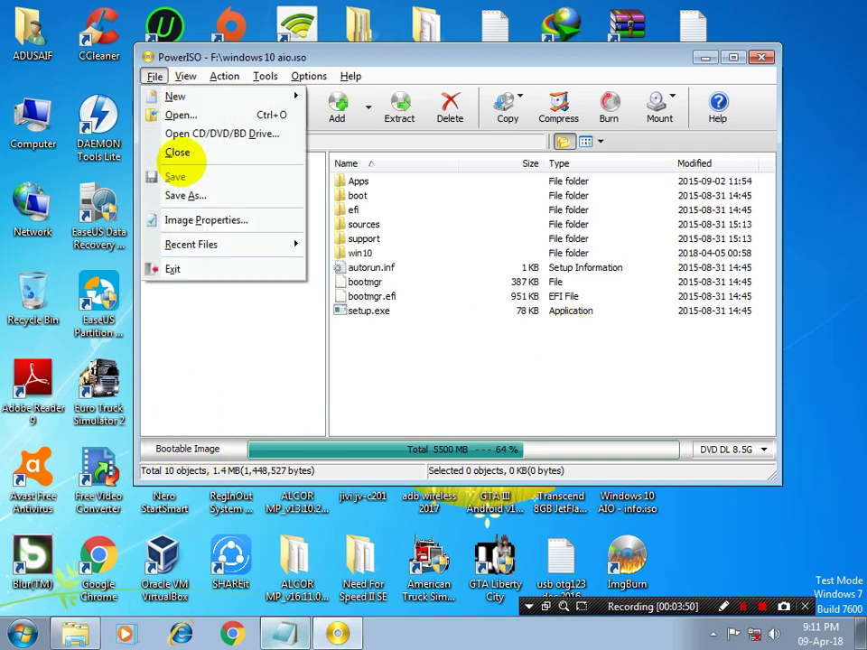
{"action": "left_click", "coordinate": [211, 268]}
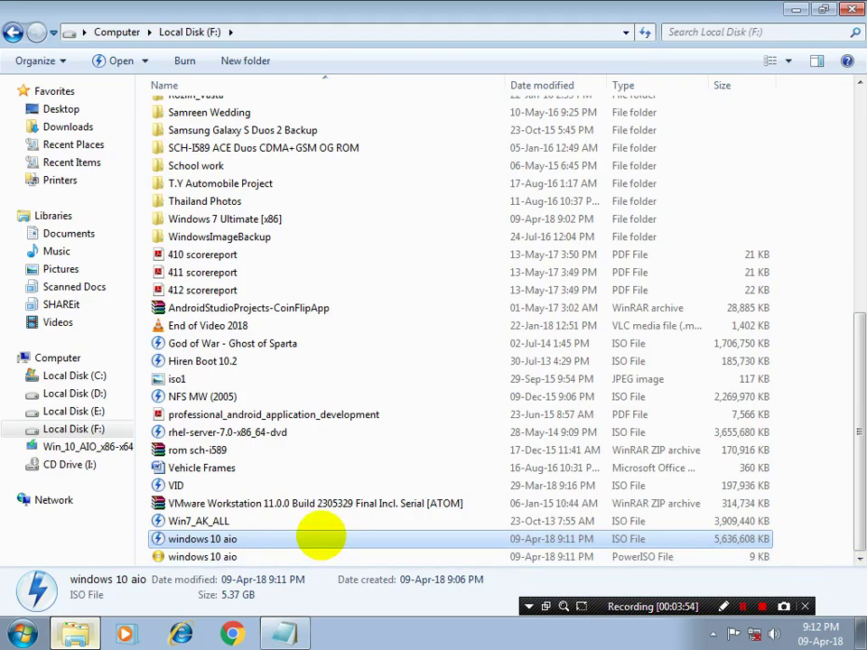
Open the windows 10 aio ISO in UltraISO, save its boot file to Documents as windows 10 aio, and exit UltraISO.
{"action": "right_click", "coordinate": [321, 539]}
{"action": "mouse_move", "coordinate": [435, 164]}
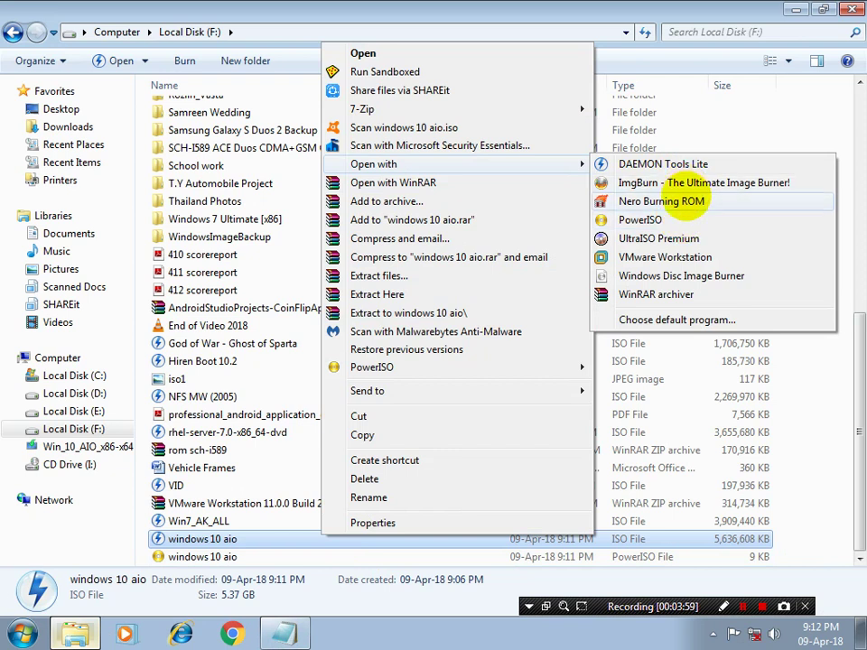
{"action": "left_click", "coordinate": [695, 239]}
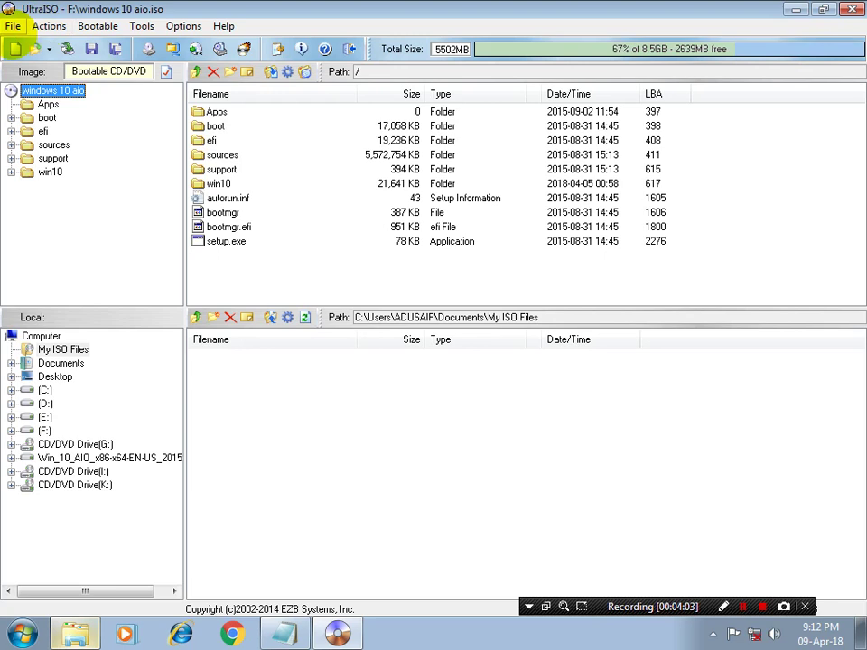
{"action": "left_click", "coordinate": [91, 25]}
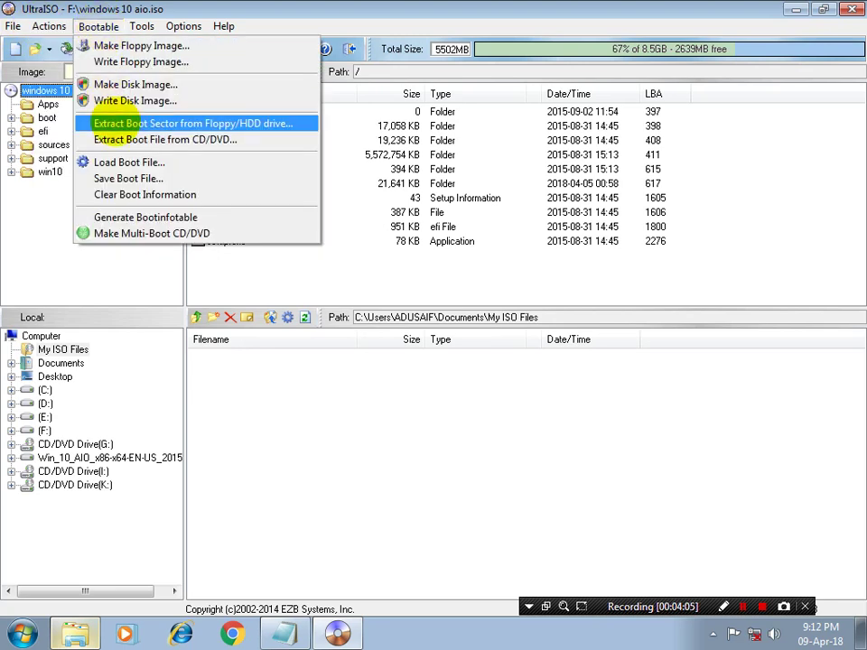
{"action": "left_click", "coordinate": [131, 178]}
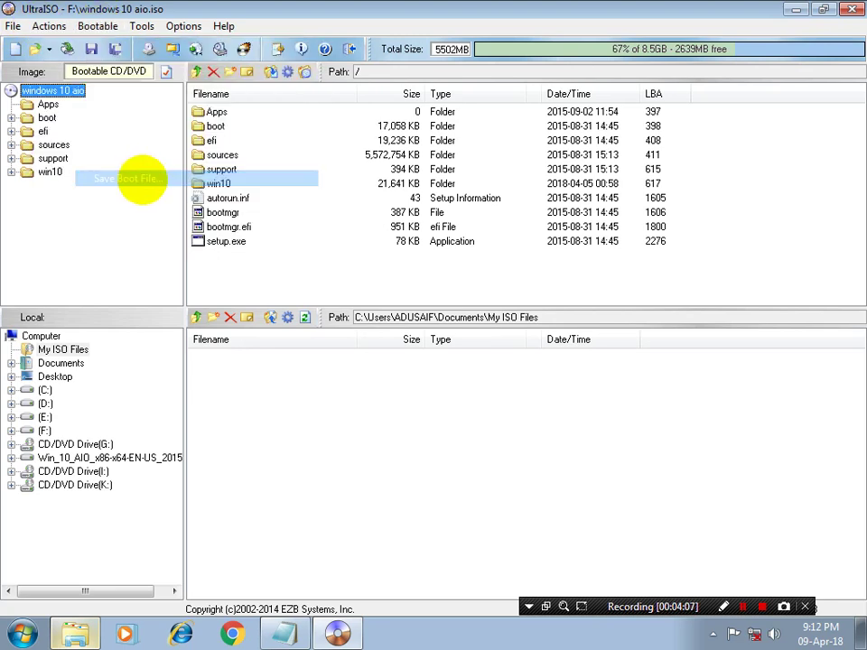
{"action": "type", "text": "windows 10 aio"}
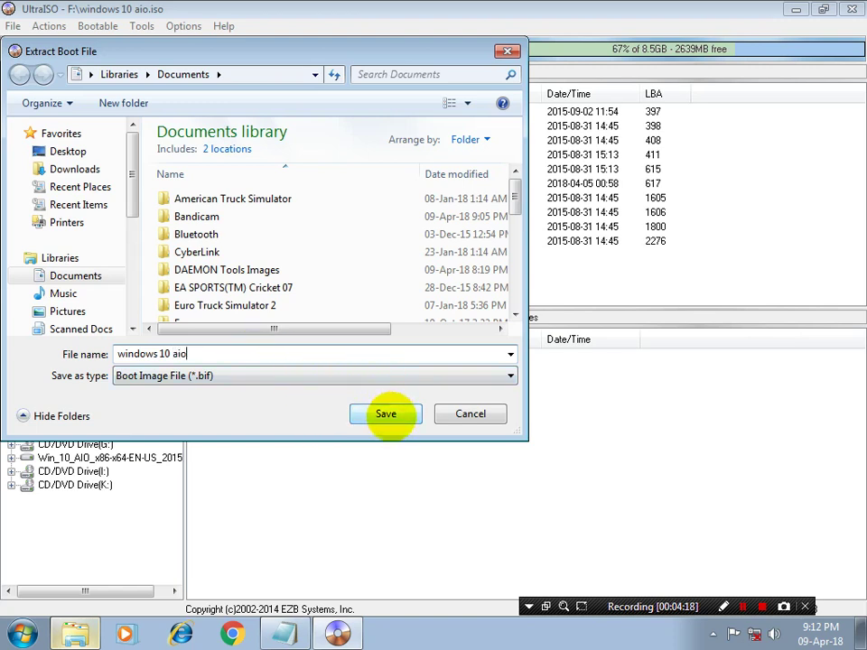
{"action": "left_click", "coordinate": [386, 414]}
{"action": "left_click", "coordinate": [11, 25]}
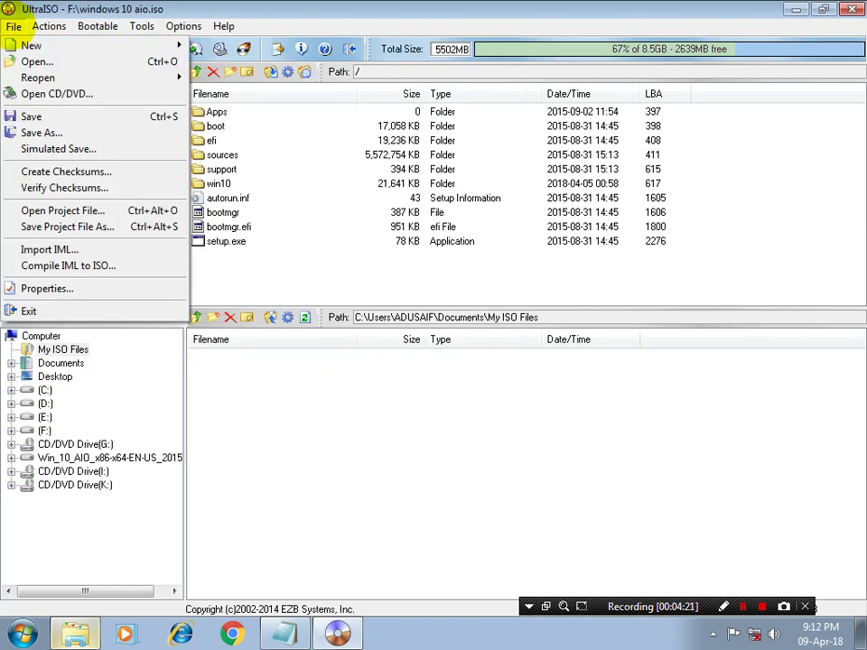
{"action": "left_click", "coordinate": [18, 311]}
{"action": "right_click", "coordinate": [289, 535]}
{"action": "mouse_move", "coordinate": [417, 106]}
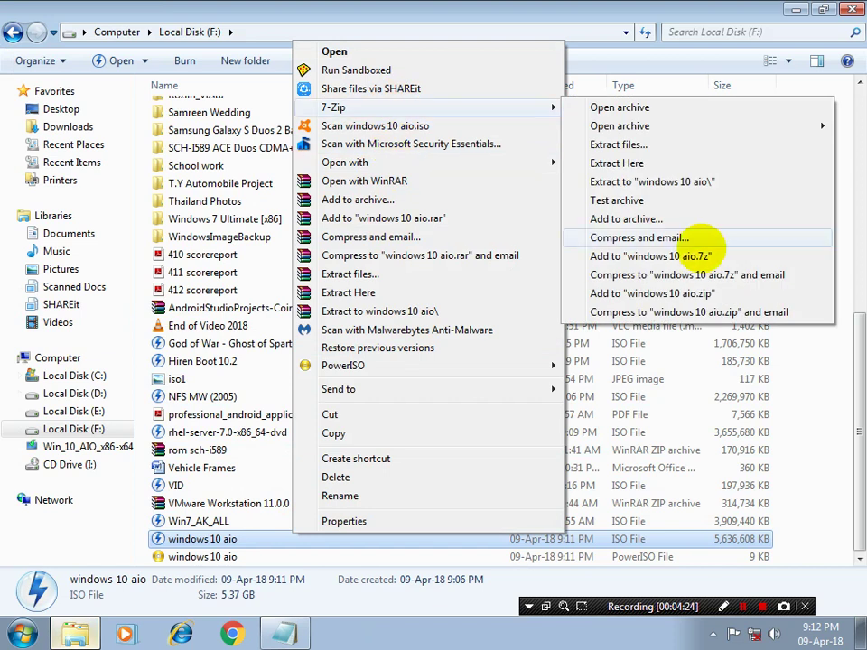
{"action": "left_click", "coordinate": [809, 434]}
{"action": "left_click", "coordinate": [809, 434]}
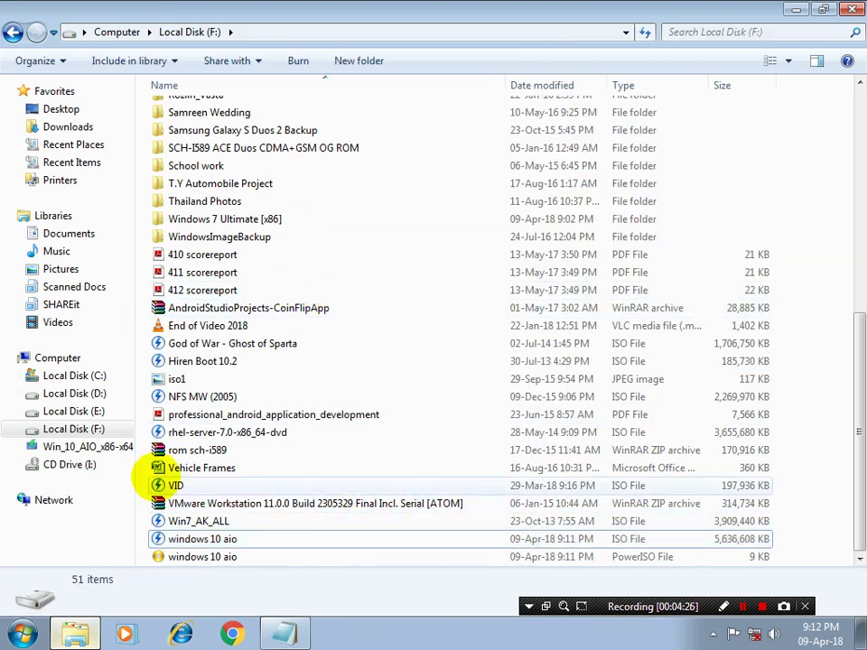
Find the extracted windows 10 aio boot file in the Documents library and check its file type in the properties.
{"action": "left_click", "coordinate": [54, 234]}
{"action": "scroll", "coordinate": [857, 488], "scroll_direction": "down", "scroll_amount": 10}
{"action": "left_click", "coordinate": [268, 521]}
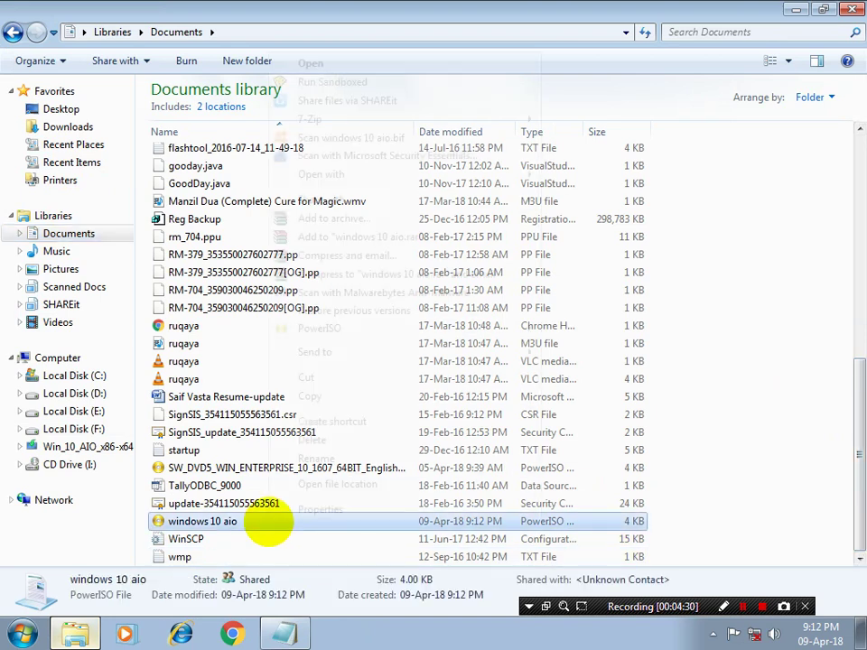
{"action": "right_click", "coordinate": [267, 521]}
{"action": "left_click", "coordinate": [378, 508]}
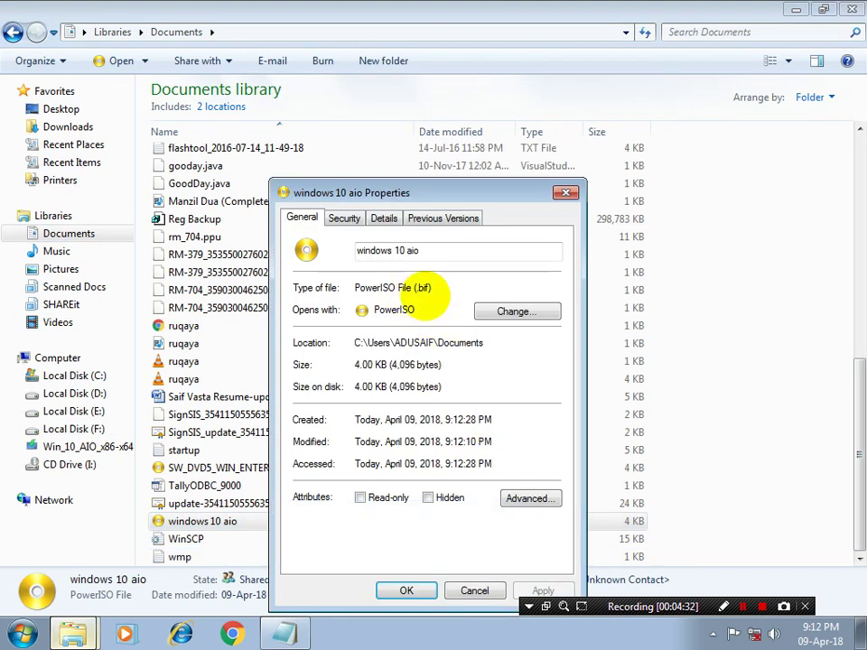
{"action": "left_click_drag", "start_coordinate": [417, 288], "coordinate": [318, 282]}
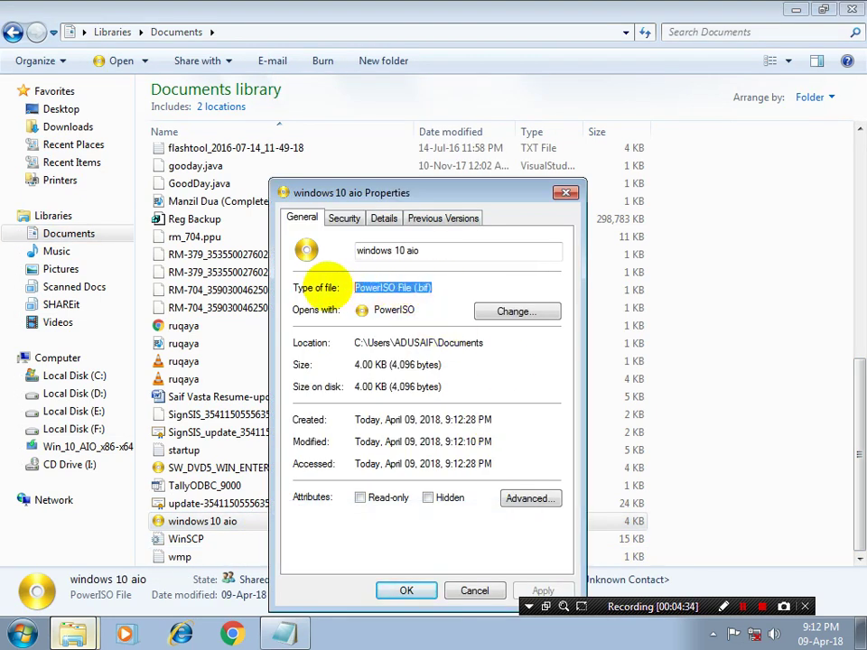
{"action": "left_click", "coordinate": [437, 342]}
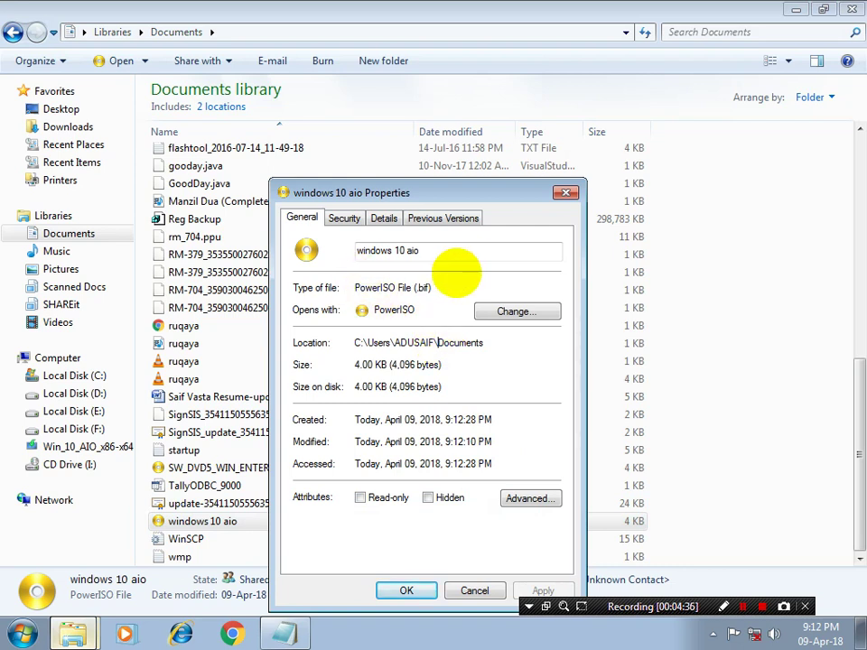
{"action": "left_click_drag", "start_coordinate": [356, 286], "coordinate": [412, 340]}
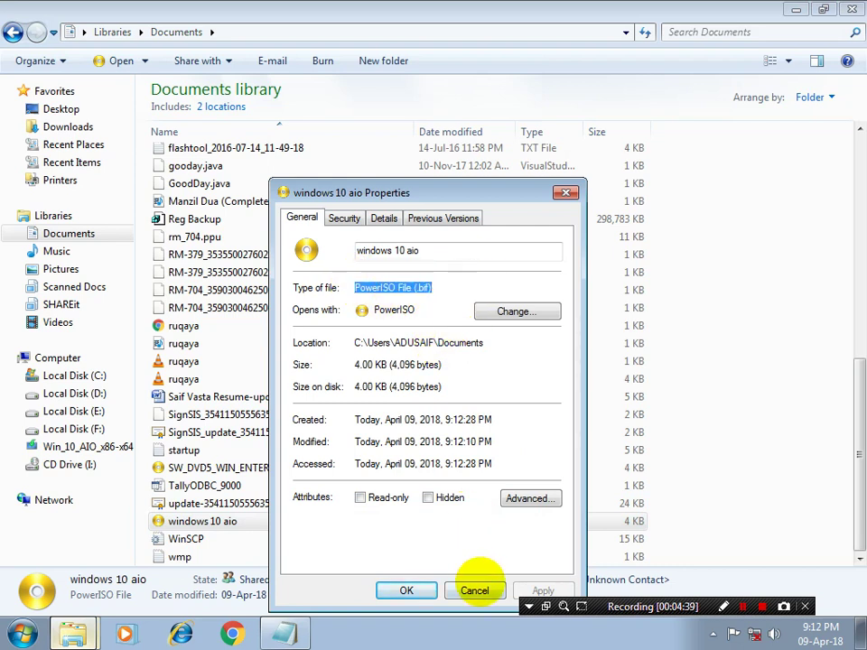
{"action": "left_click", "coordinate": [474, 589]}
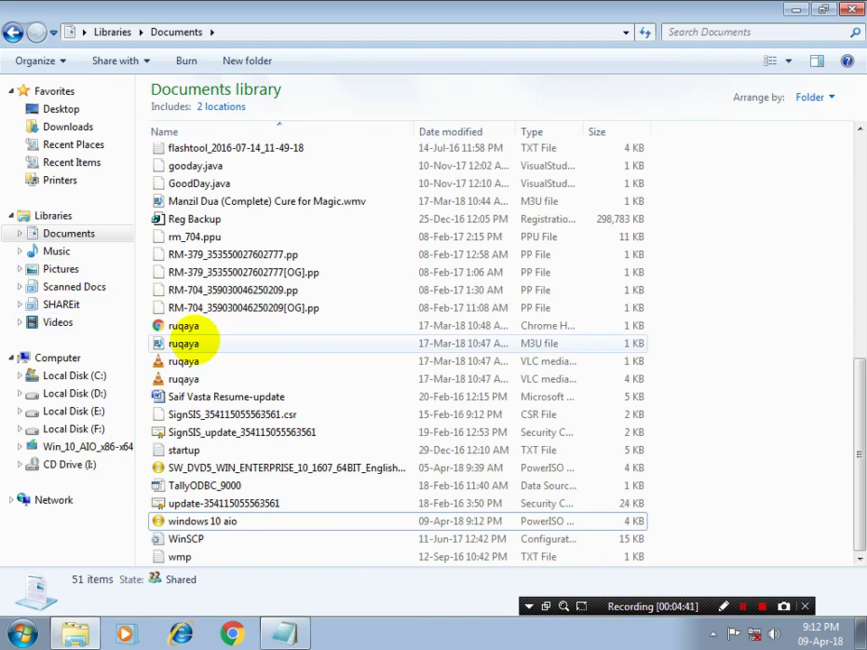
Return to Local Disk (F:) and reopen the windows 10 aio ISO in UltraISO.
{"action": "left_click", "coordinate": [13, 32]}
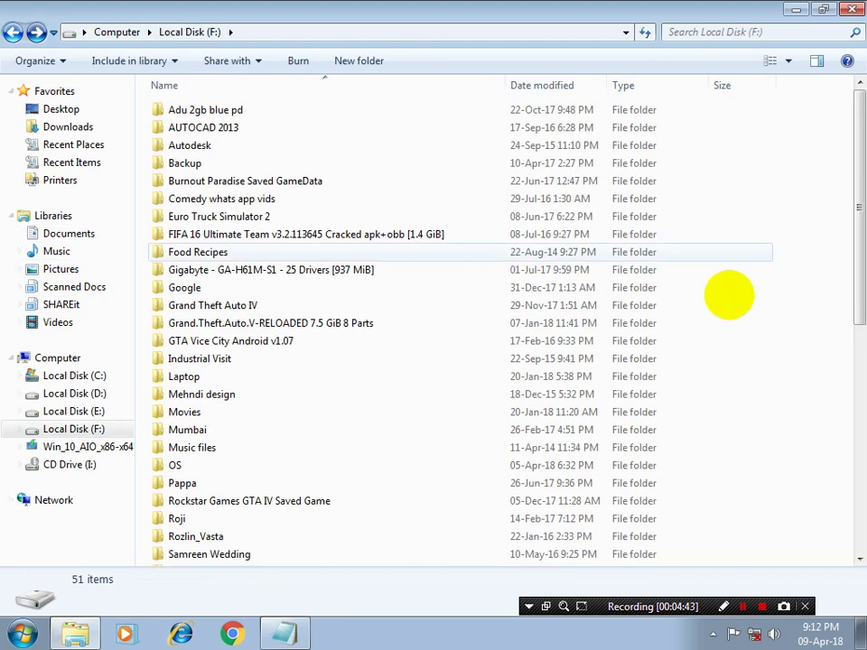
{"action": "left_click", "coordinate": [856, 446]}
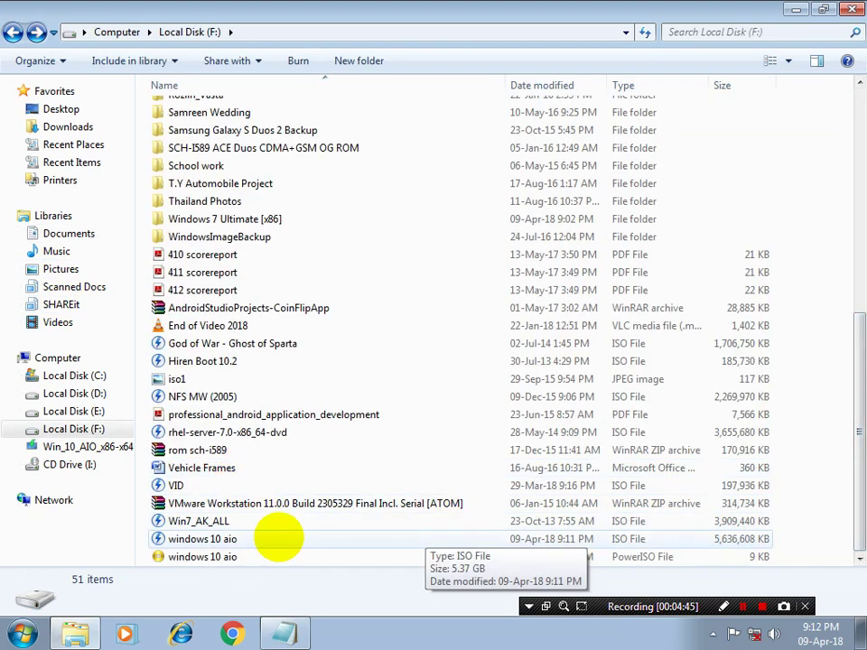
{"action": "right_click", "coordinate": [282, 540]}
{"action": "mouse_move", "coordinate": [442, 164]}
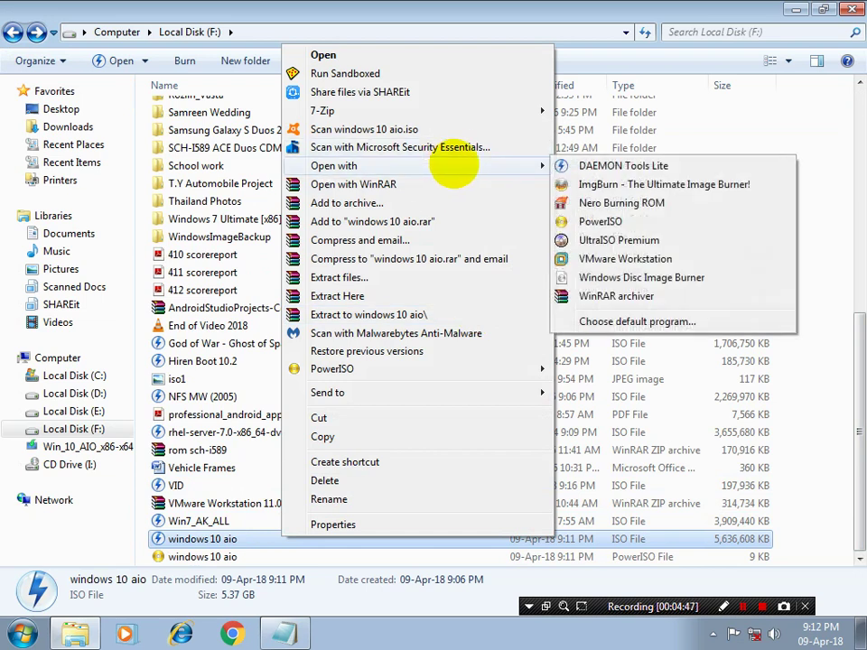
{"action": "left_click", "coordinate": [633, 240]}
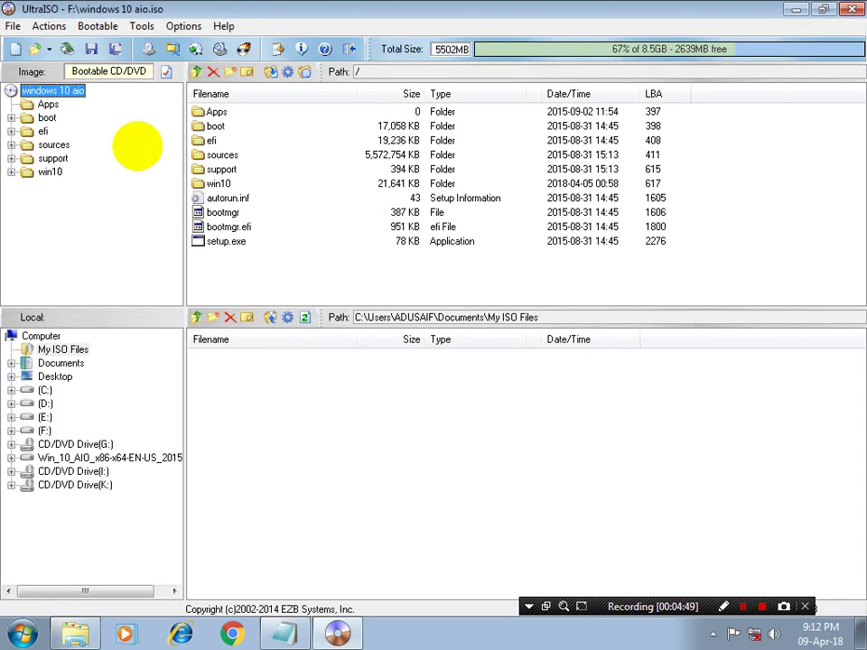
{"action": "left_click", "coordinate": [98, 26]}
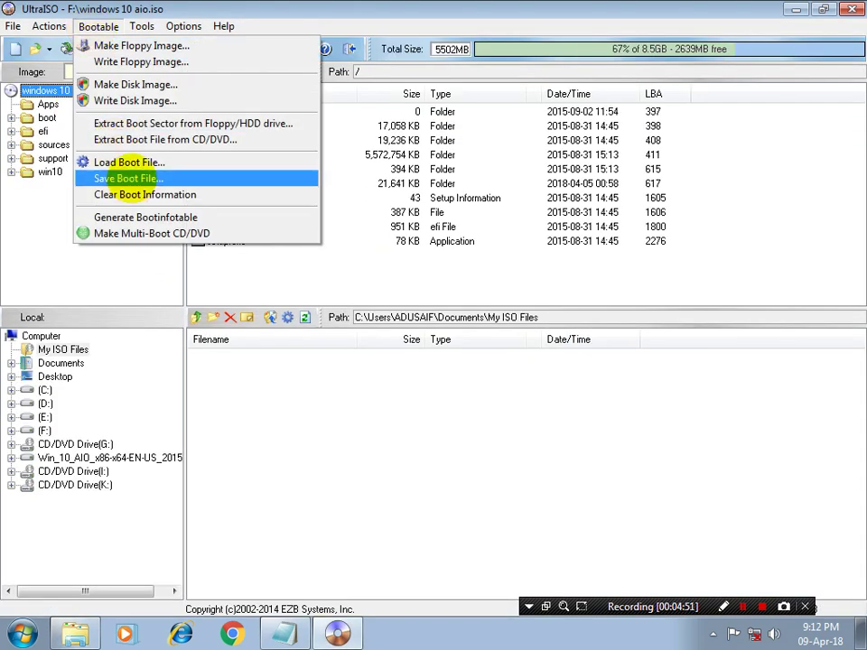
{"action": "left_click", "coordinate": [126, 178]}
{"action": "scroll", "coordinate": [511, 303], "scroll_direction": "down", "scroll_amount": 3}
{"action": "scroll", "coordinate": [514, 294], "scroll_direction": "down", "scroll_amount": 5}
{"action": "left_click", "coordinate": [320, 313]}
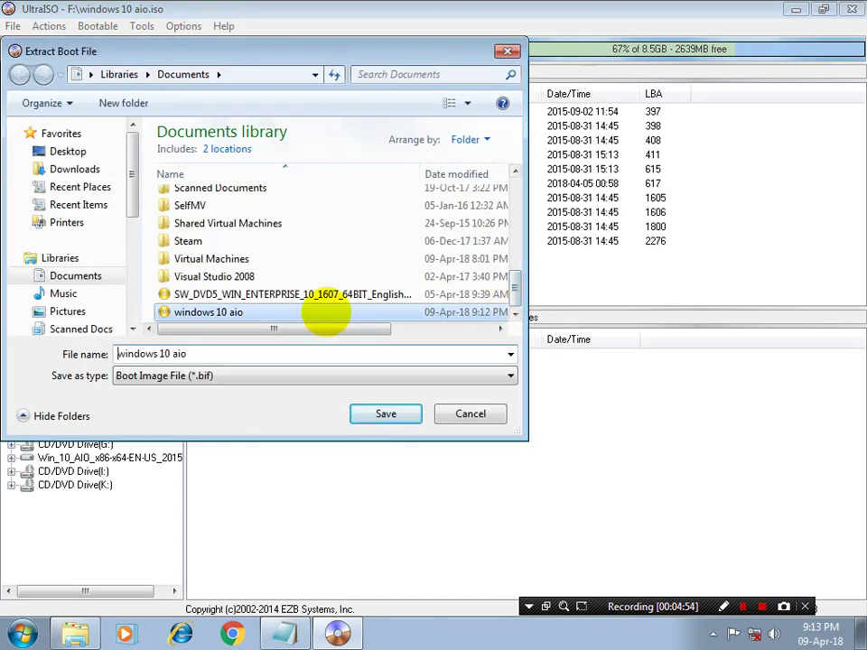
{"action": "left_click", "coordinate": [386, 412]}
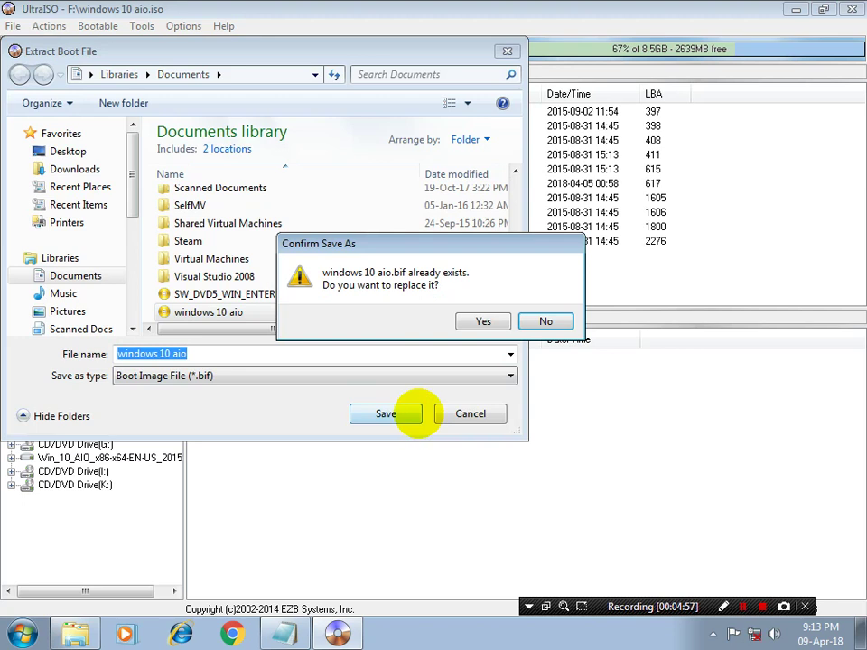
{"action": "left_click", "coordinate": [545, 321]}
{"action": "left_click", "coordinate": [471, 414]}
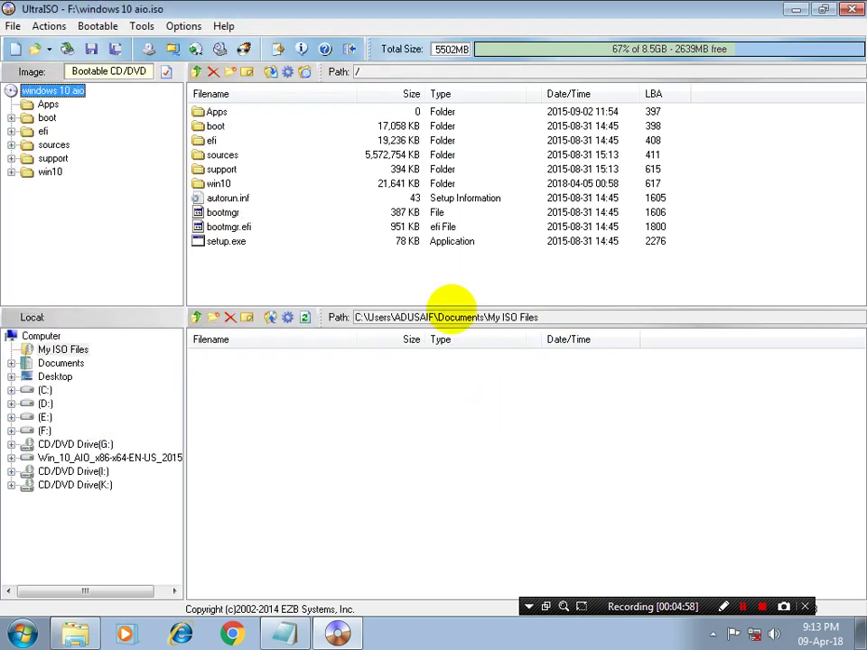
Exit UltraISO, show the desktop and refresh it.
{"action": "left_click", "coordinate": [13, 25]}
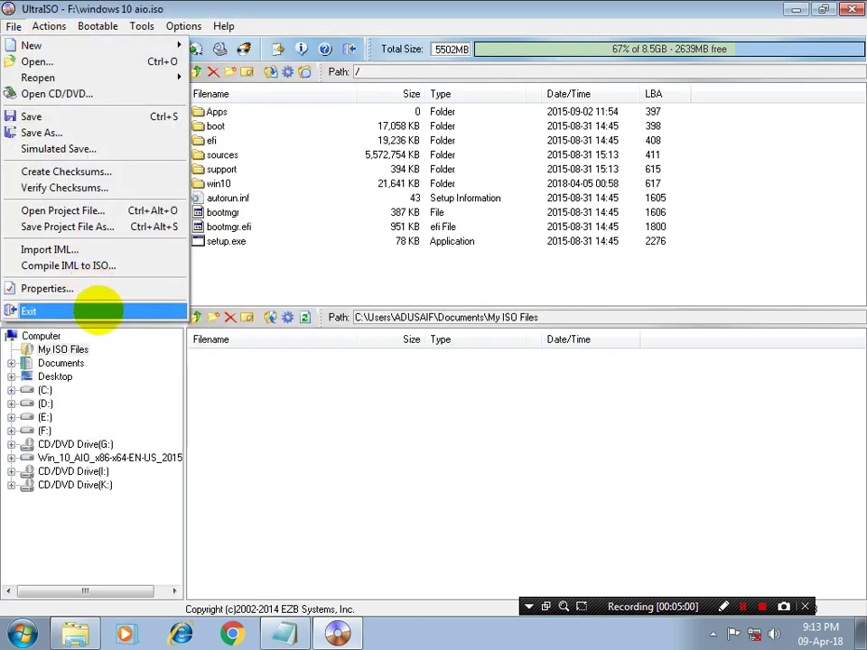
{"action": "left_click", "coordinate": [45, 309]}
{"action": "key", "text": "super+d"}
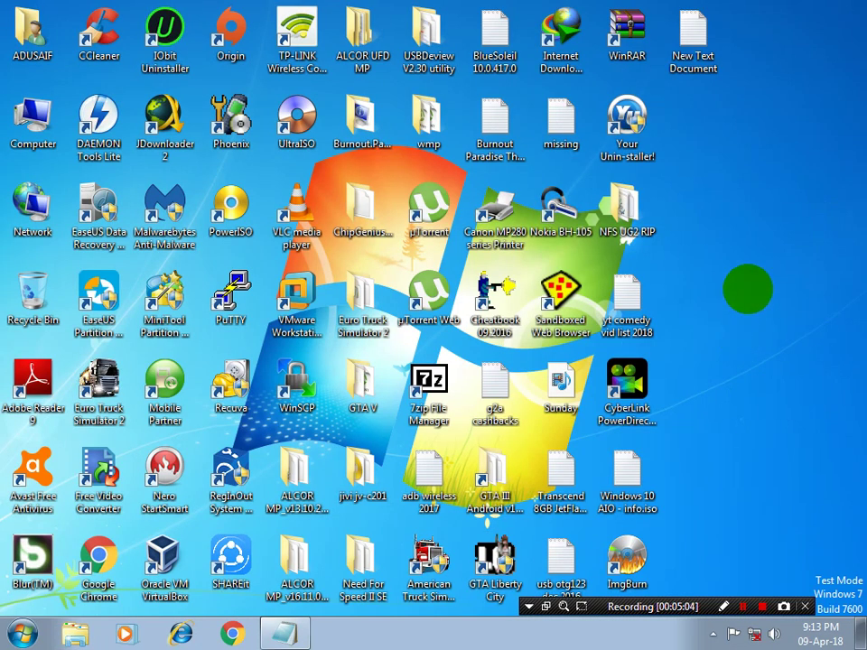
{"action": "right_click", "coordinate": [697, 213]}
{"action": "left_click", "coordinate": [716, 257]}
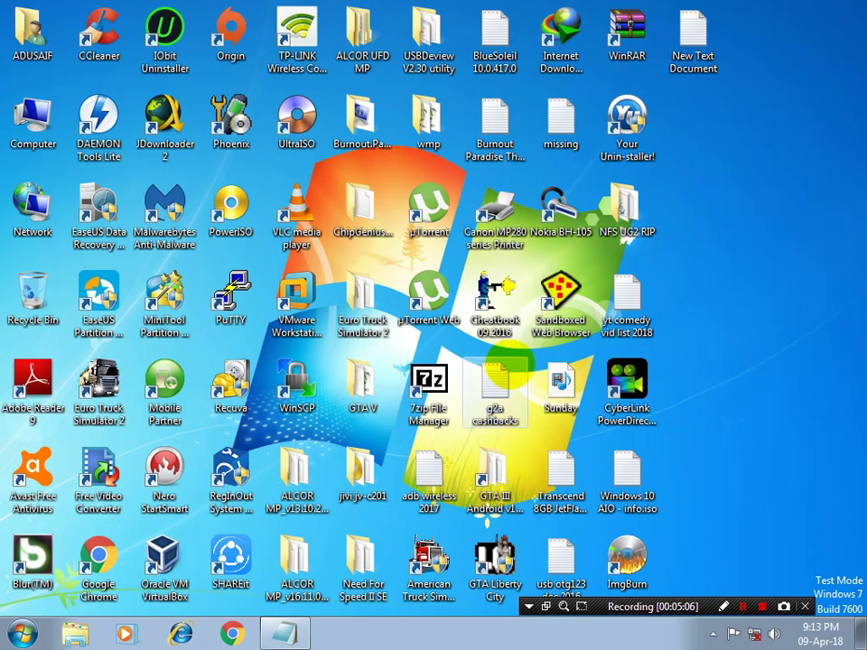
Launch VMware Workstation and set up a new typical virtual machine for Windows 10 x64, leaving the operating system uninstalled.
{"action": "left_click", "coordinate": [286, 295]}
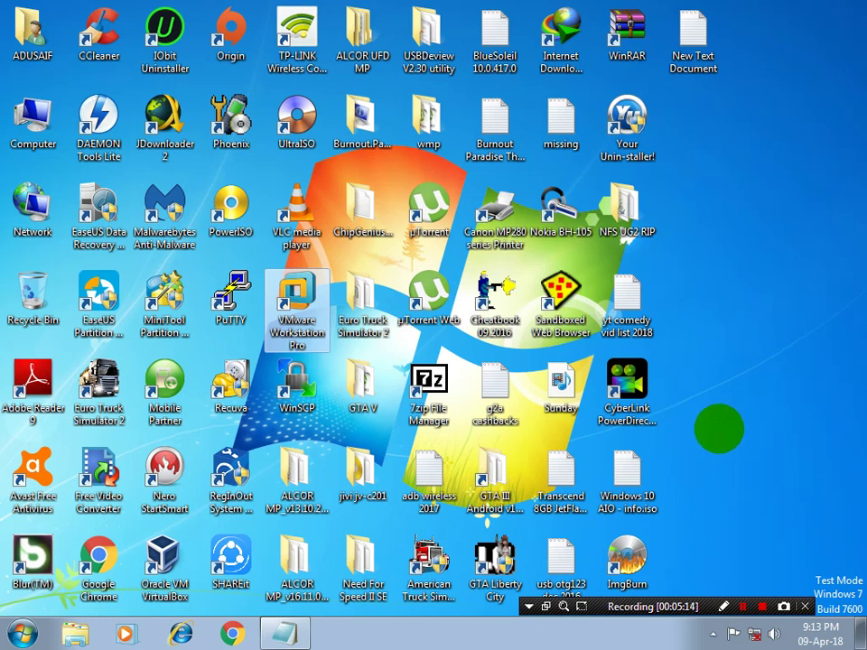
{"action": "key", "text": "Return"}
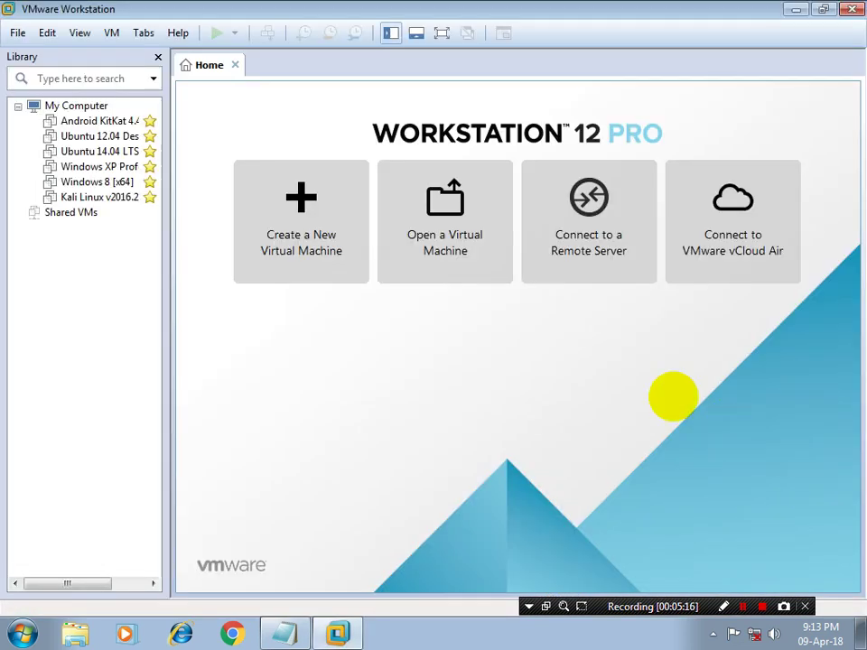
{"action": "left_click", "coordinate": [301, 221]}
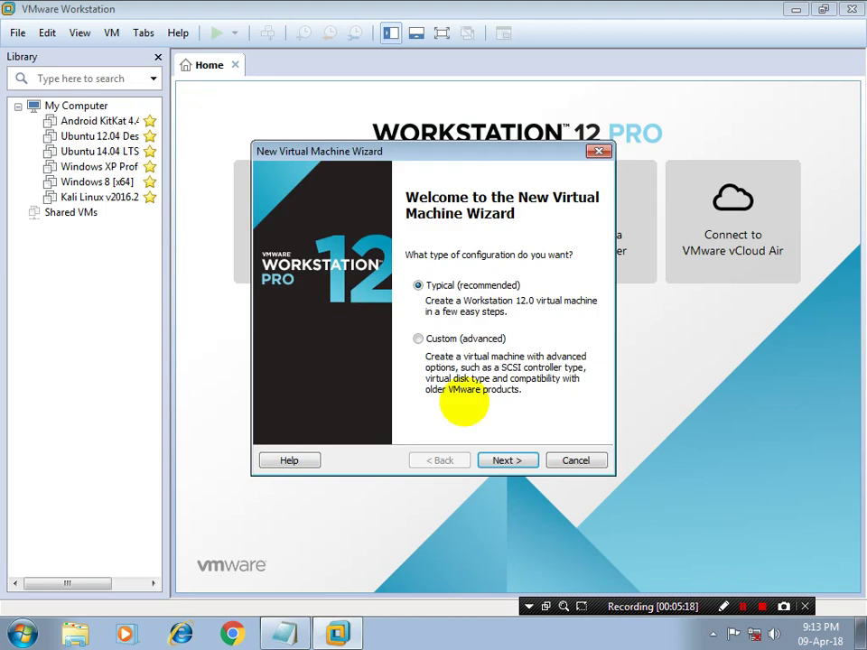
{"action": "left_click", "coordinate": [509, 460]}
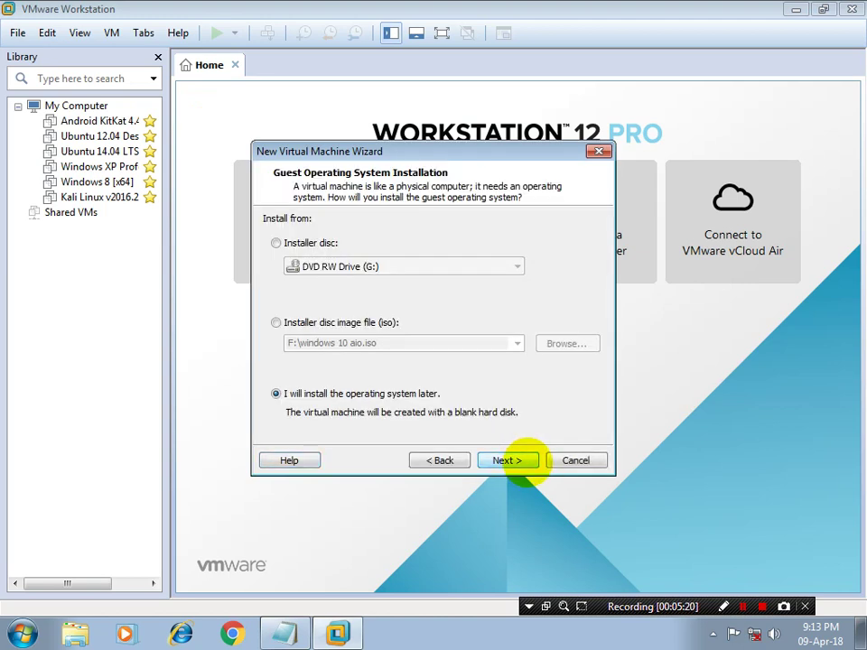
{"action": "left_click", "coordinate": [509, 461]}
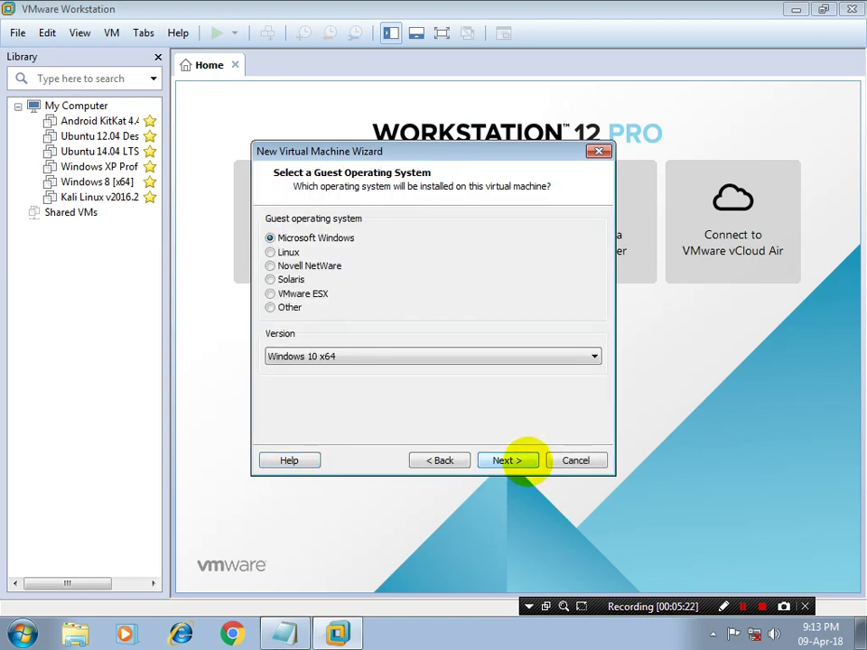
{"action": "left_click", "coordinate": [508, 461]}
{"action": "left_click", "coordinate": [509, 461]}
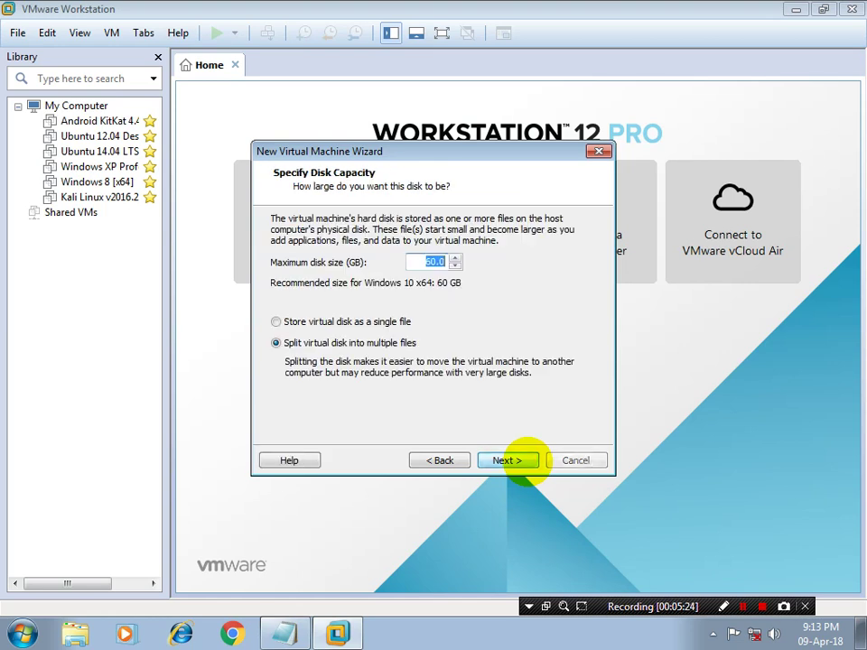
Store the 60 GB virtual disk as a single file, review the settings summary and finish creating the virtual machine.
{"action": "left_click", "coordinate": [388, 321]}
{"action": "left_click", "coordinate": [527, 459]}
{"action": "left_click", "coordinate": [595, 358]}
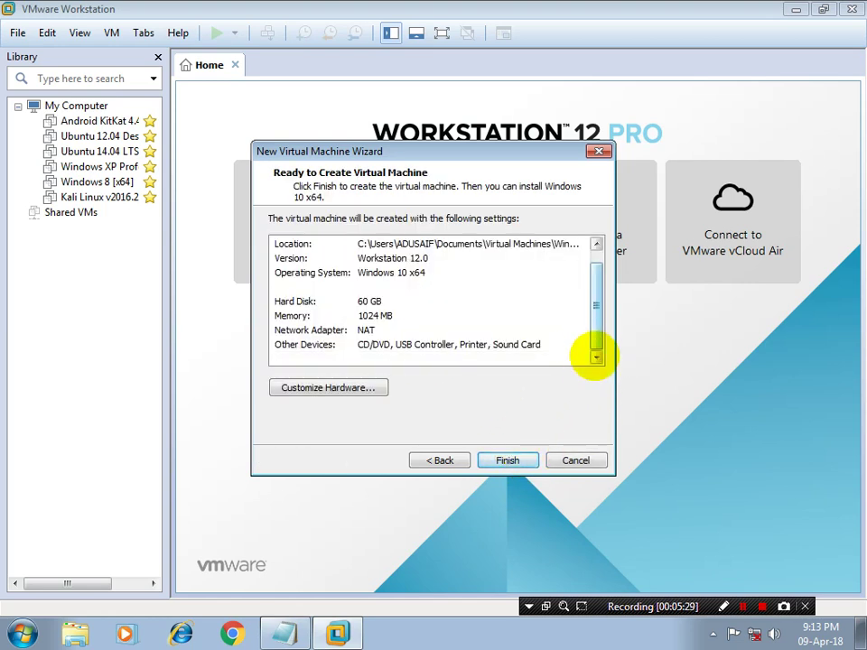
{"action": "left_click", "coordinate": [529, 460]}
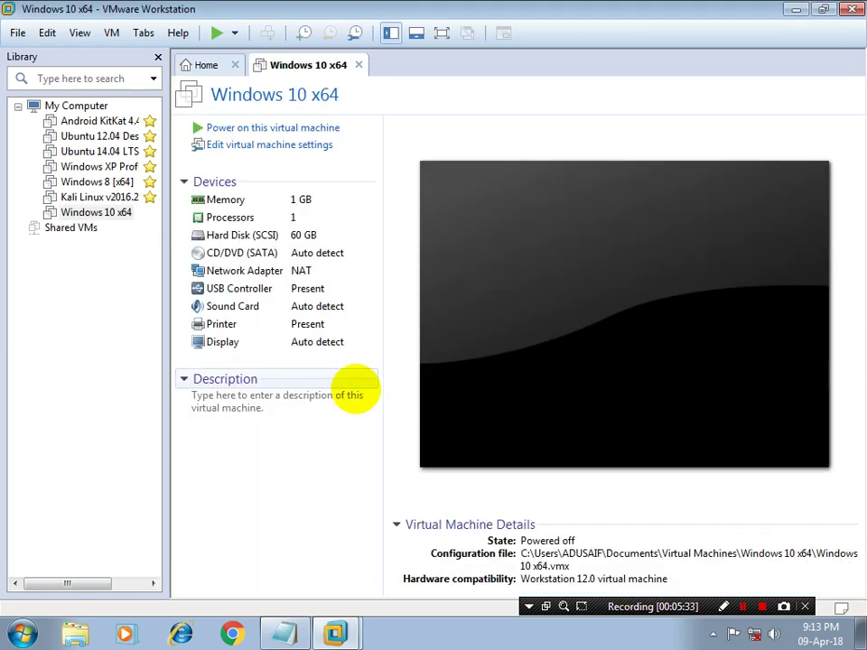
Set the virtual machine's CD/DVD drive to use the windows 10 aio ISO image from Local Disk (F:).
{"action": "left_click", "coordinate": [225, 145]}
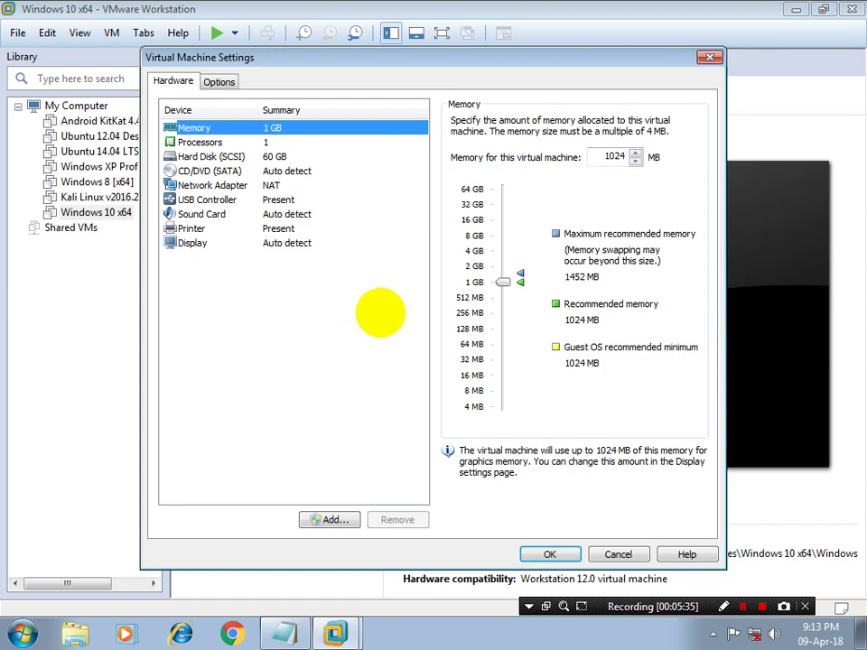
{"action": "left_click", "coordinate": [194, 172]}
{"action": "left_click", "coordinate": [501, 223]}
{"action": "left_click", "coordinate": [654, 244]}
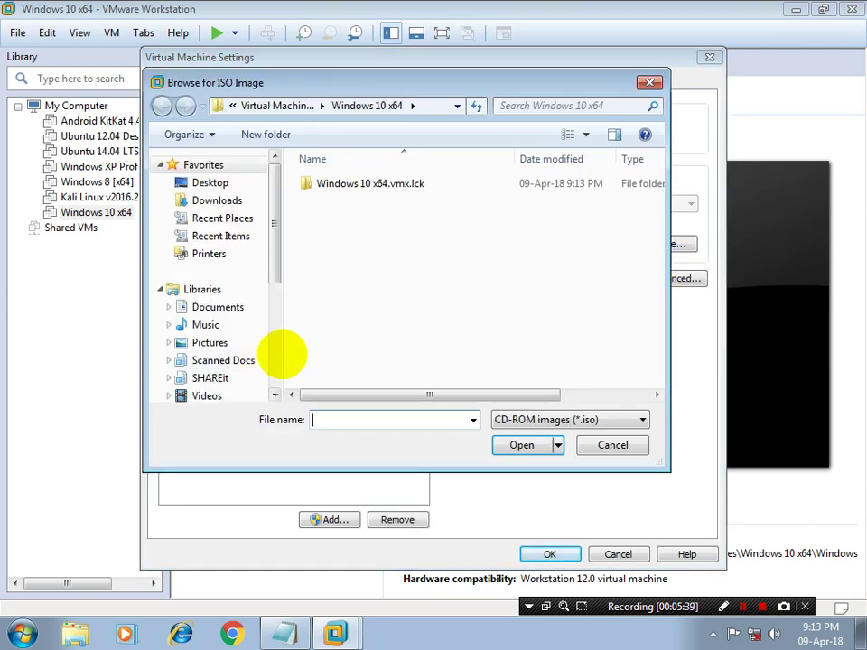
{"action": "scroll", "coordinate": [271, 354], "scroll_direction": "down", "scroll_amount": 4}
{"action": "left_click", "coordinate": [222, 299]}
{"action": "scroll", "coordinate": [651, 352], "scroll_direction": "down", "scroll_amount": 9}
{"action": "left_click", "coordinate": [485, 378]}
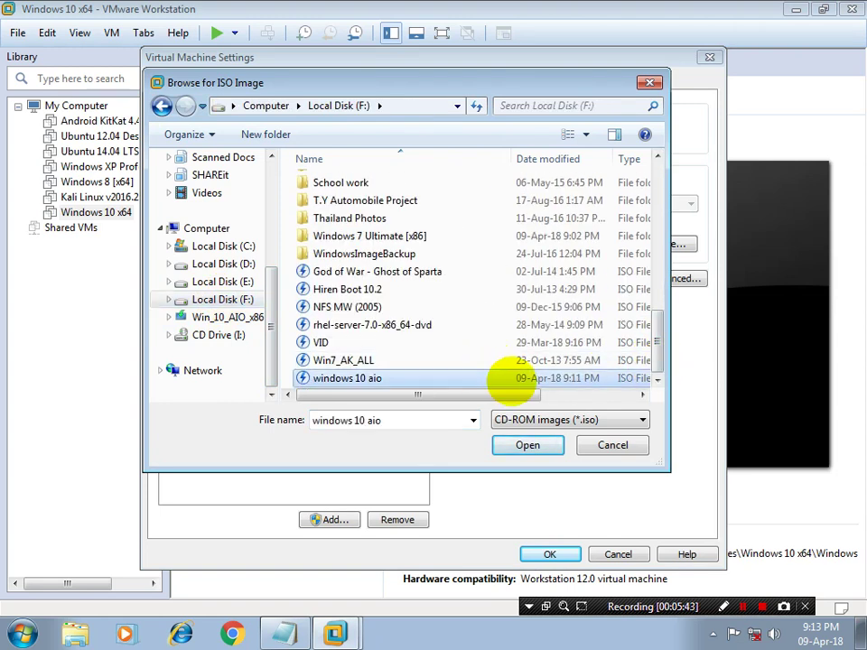
{"action": "left_click", "coordinate": [527, 445]}
{"action": "left_click", "coordinate": [555, 605]}
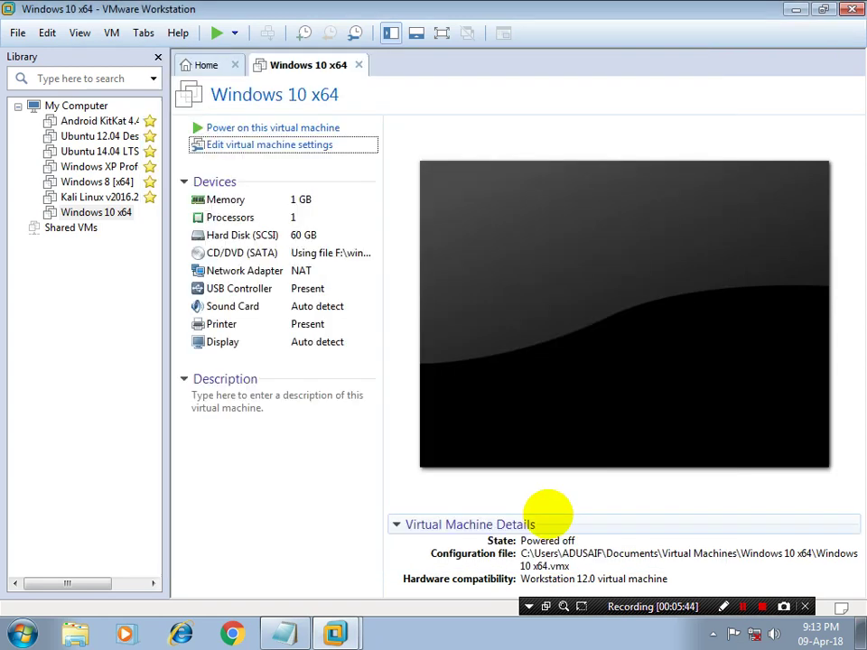
Power on the Windows 10 x64 virtual machine in full screen and start the installation in Windows Setup.
{"action": "left_click", "coordinate": [287, 130]}
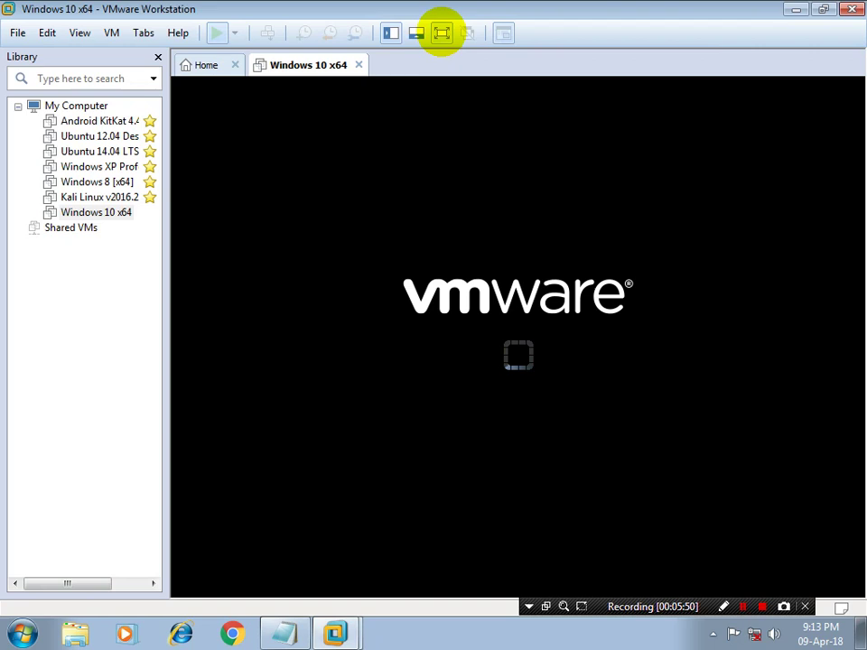
{"action": "left_click", "coordinate": [442, 33]}
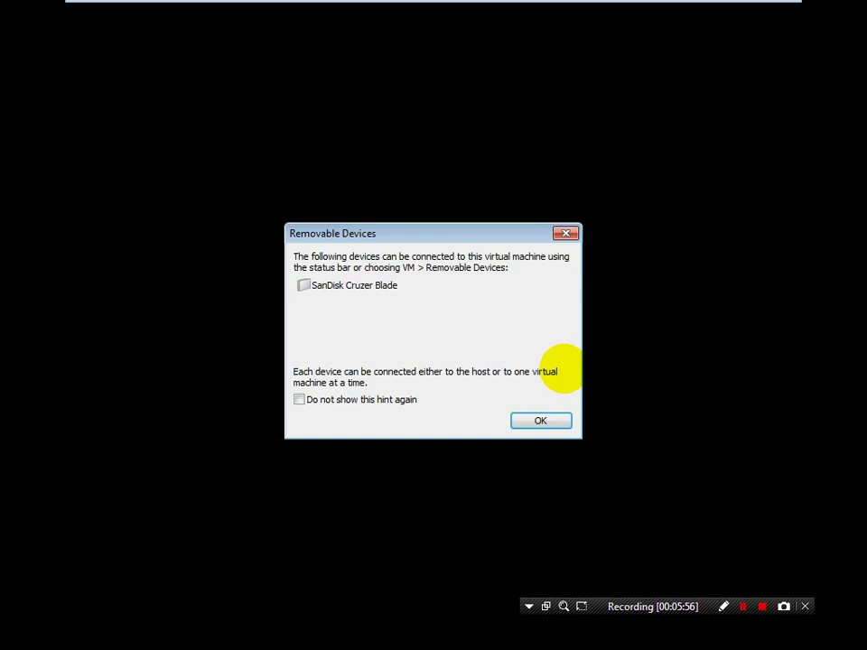
{"action": "left_click", "coordinate": [565, 233]}
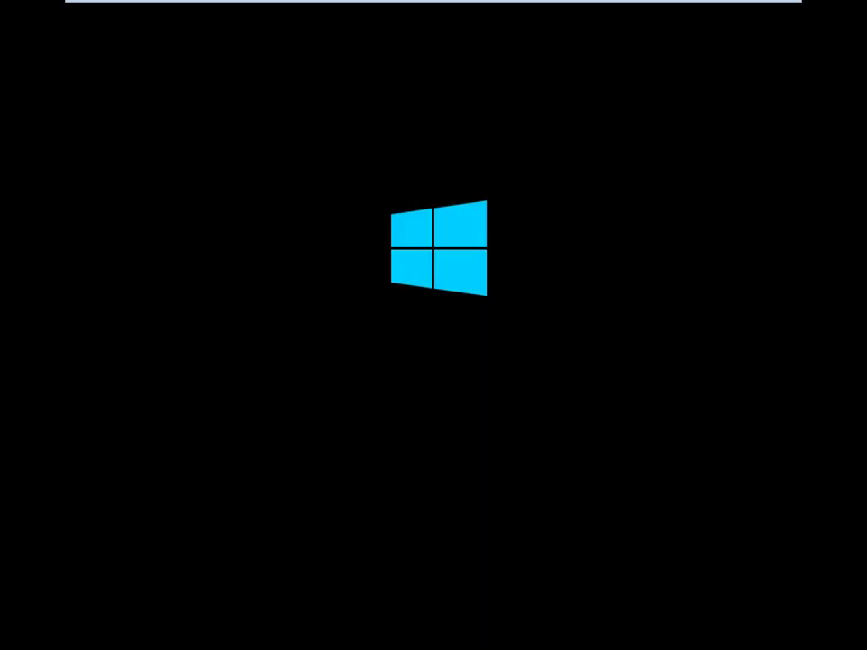
{"action": "left_click", "coordinate": [435, 7]}
{"action": "key", "text": "ctrl+g"}
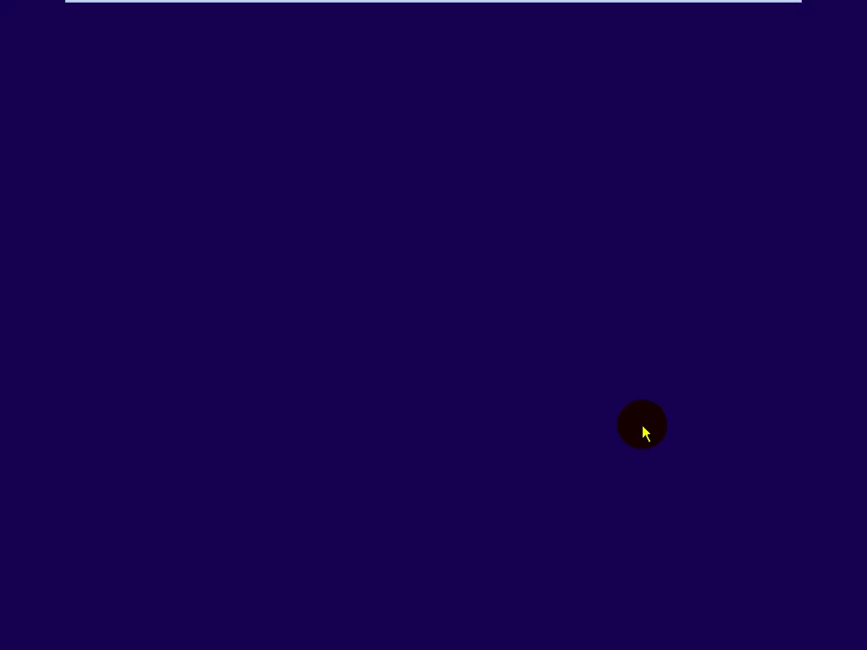
{"action": "left_click", "coordinate": [668, 474]}
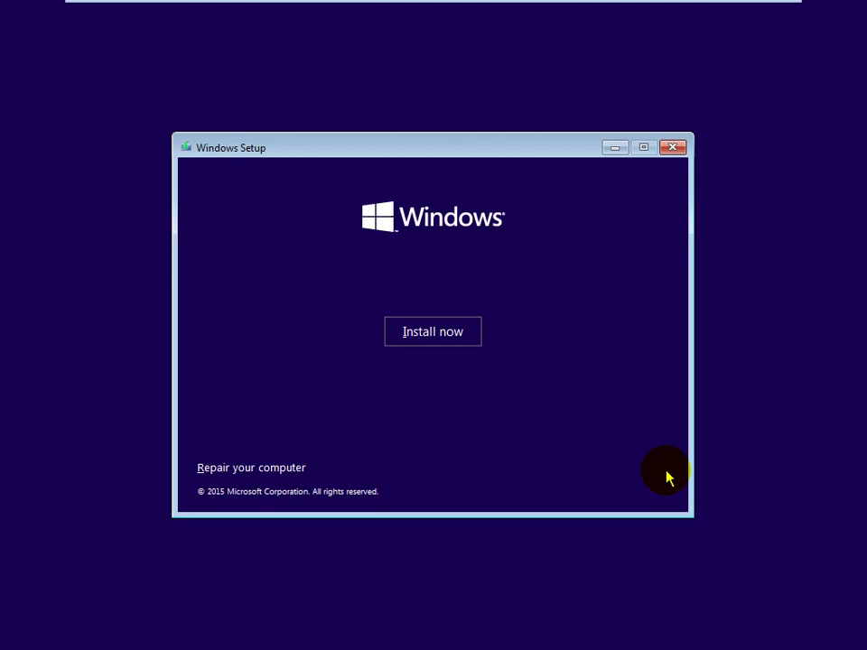
{"action": "left_click", "coordinate": [475, 332]}
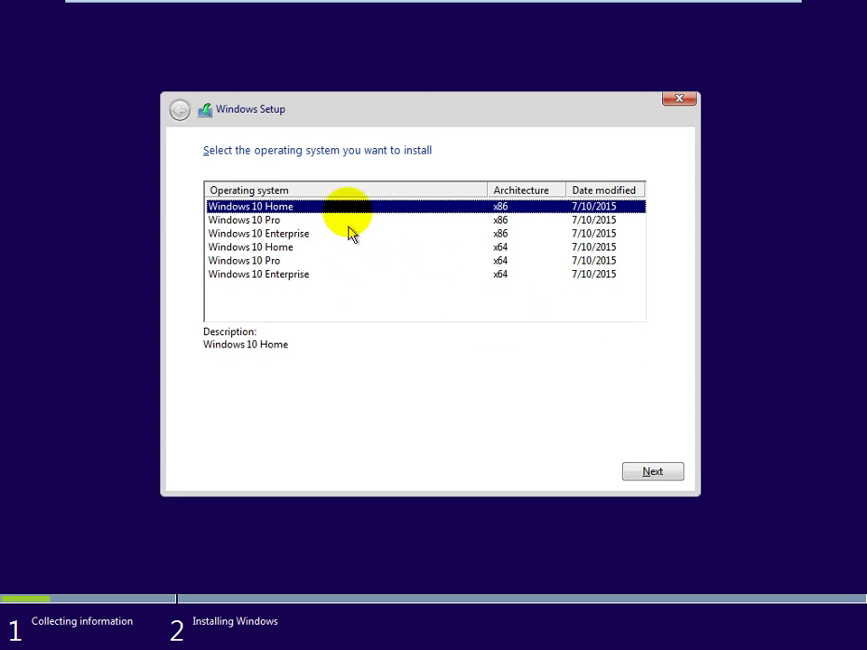
Look through the Windows 10 Home, Pro and Enterprise editions offered for x86 and x64 in Windows Setup.
{"action": "left_click", "coordinate": [334, 229]}
{"action": "left_click", "coordinate": [337, 223]}
{"action": "left_click", "coordinate": [339, 237]}
{"action": "left_click", "coordinate": [342, 248]}
{"action": "left_click", "coordinate": [343, 274]}
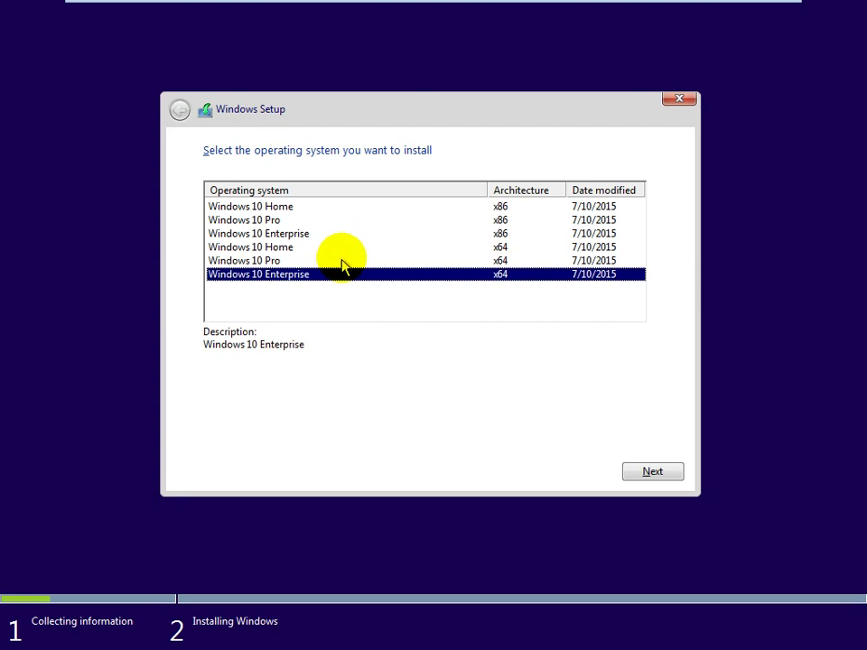
{"action": "left_click", "coordinate": [344, 260]}
{"action": "left_click", "coordinate": [346, 247]}
{"action": "left_click", "coordinate": [348, 233]}
{"action": "left_click", "coordinate": [349, 220]}
{"action": "left_click", "coordinate": [366, 207]}
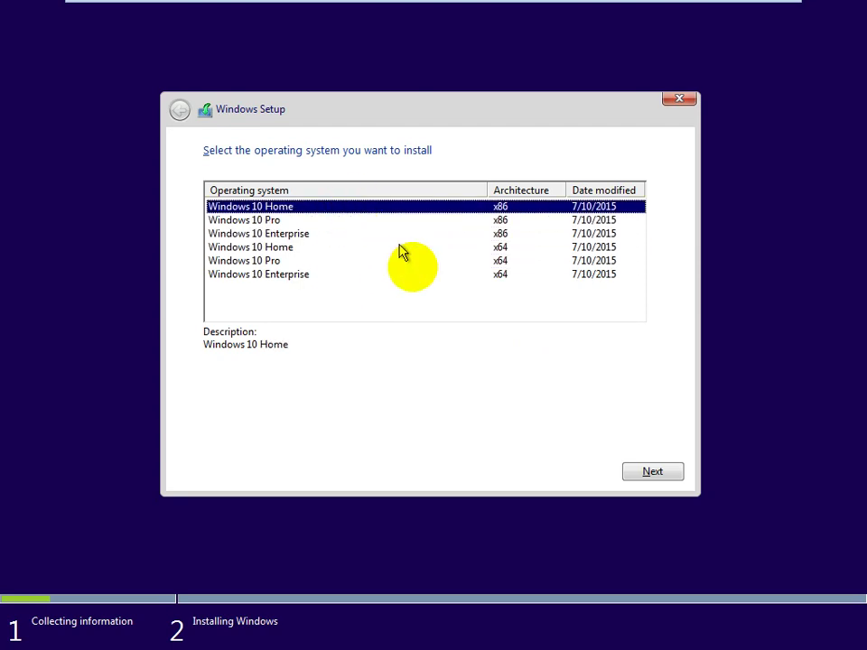
{"action": "left_click", "coordinate": [422, 307]}
Choose Windows 10 Enterprise x64 as the operating system and accept the license terms to reach the drive selection.
{"action": "left_click", "coordinate": [334, 274]}
{"action": "left_click", "coordinate": [659, 471]}
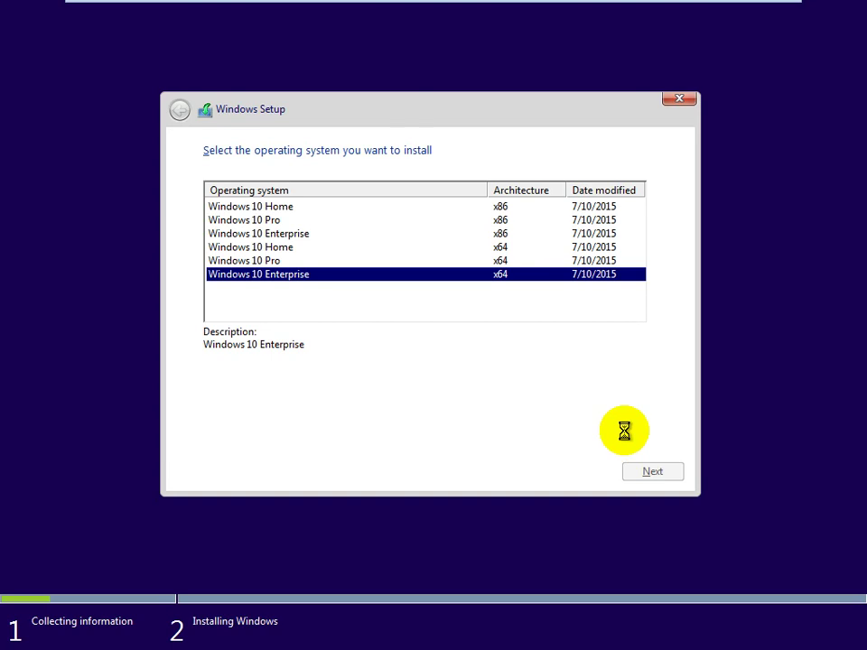
{"action": "left_click", "coordinate": [318, 435]}
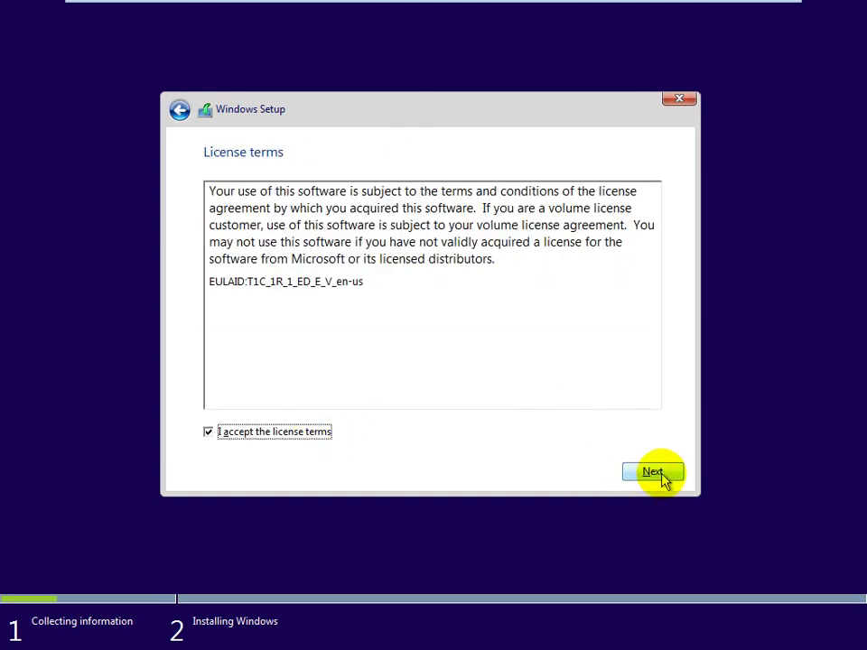
{"action": "left_click", "coordinate": [653, 472]}
{"action": "left_click", "coordinate": [501, 352]}
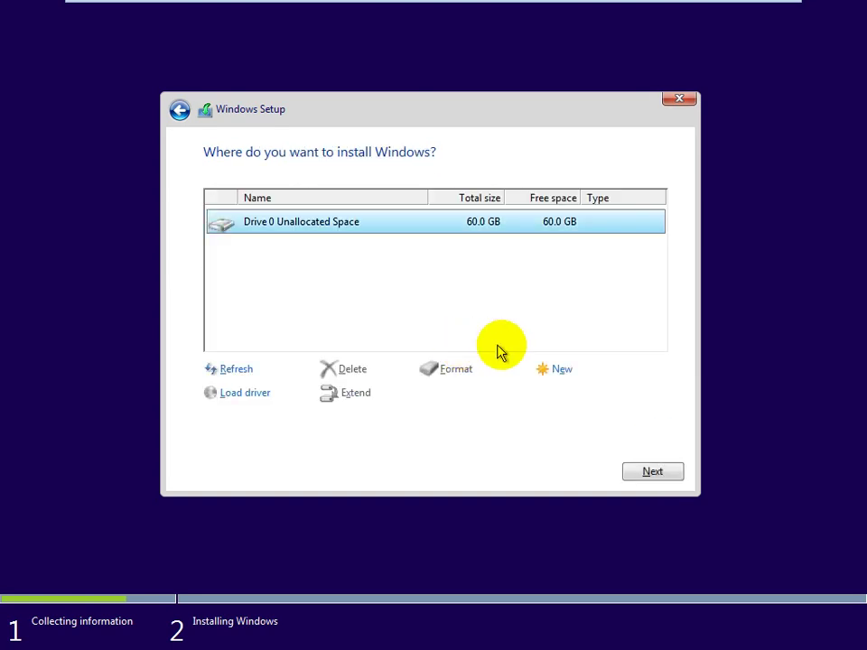
Cancel the Windows installation and close Windows Setup, confirming both exits.
{"action": "left_click", "coordinate": [681, 101]}
{"action": "left_click", "coordinate": [551, 397]}
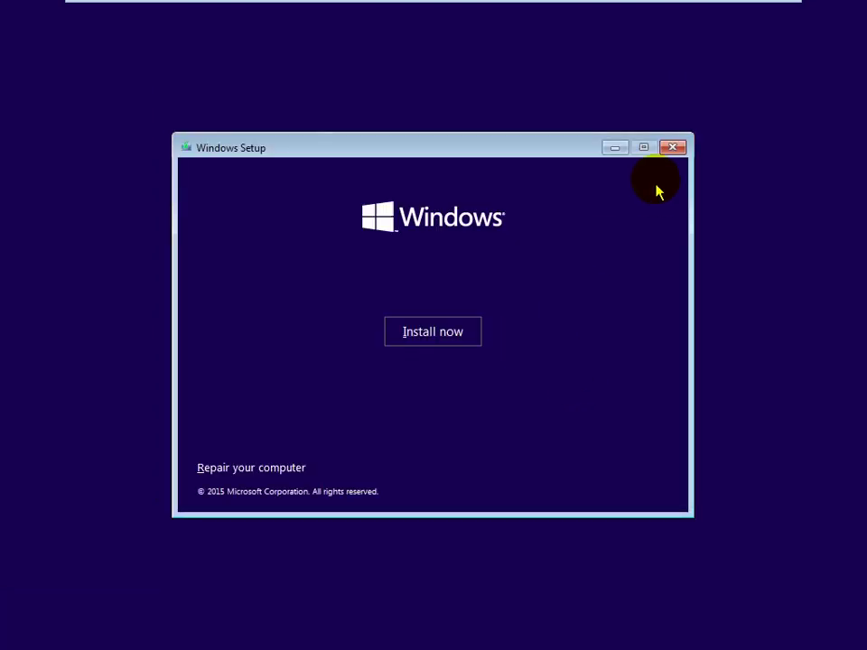
{"action": "left_click", "coordinate": [673, 149]}
{"action": "left_click", "coordinate": [545, 397]}
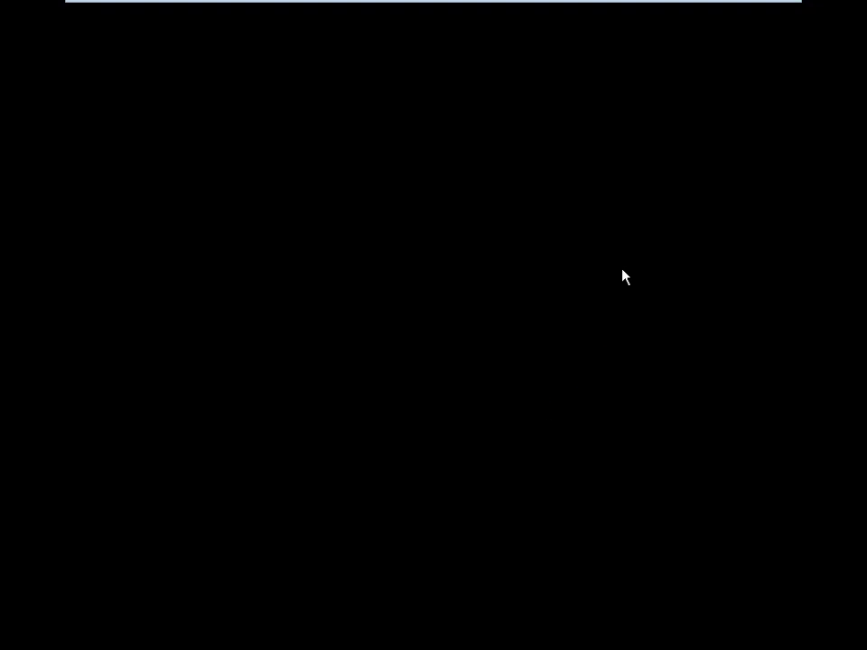
Leave full screen, then close the Windows 10 x64 virtual machine by powering it off.
{"action": "mouse_move", "coordinate": [658, 8]}
{"action": "left_click", "coordinate": [763, 11]}
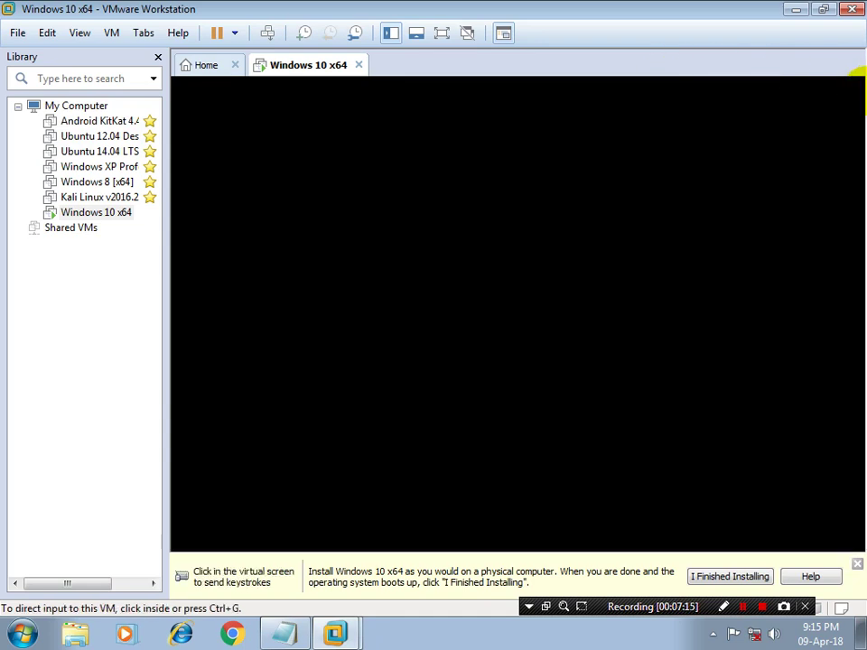
{"action": "left_click", "coordinate": [359, 65]}
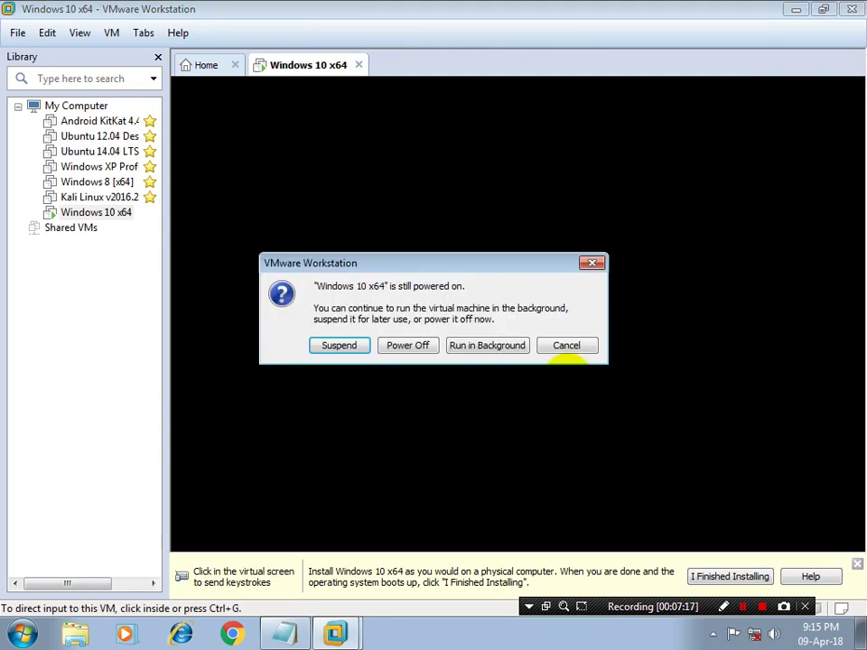
{"action": "left_click", "coordinate": [407, 345]}
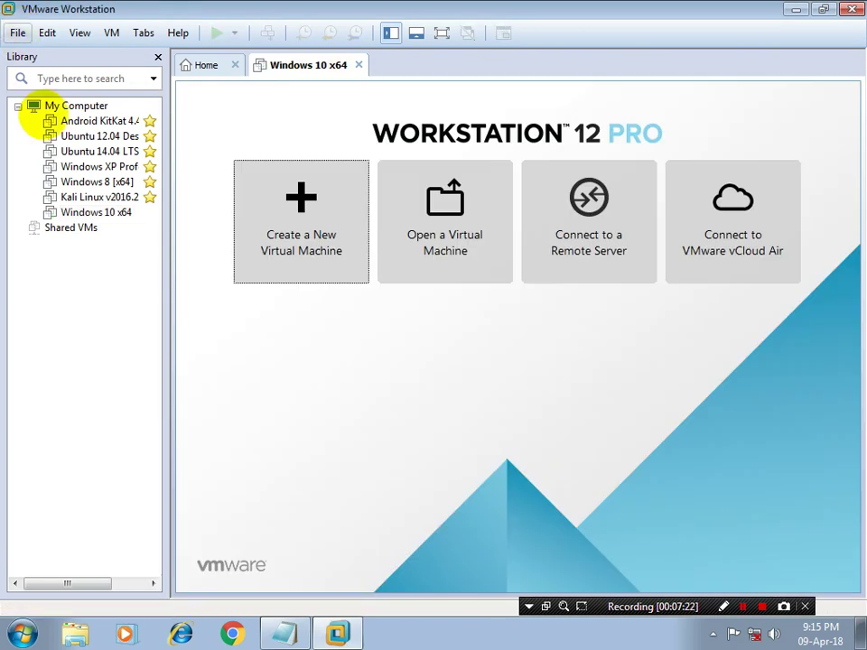
Exit VMware Workstation and open Local Disk (F:) in Windows Explorer.
{"action": "left_click", "coordinate": [18, 32]}
{"action": "left_click", "coordinate": [54, 237]}
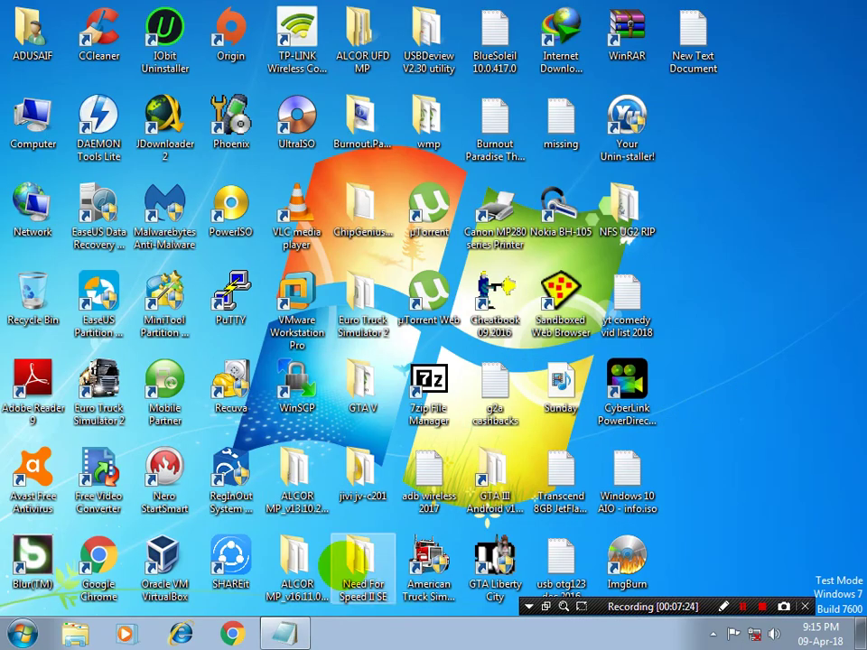
{"action": "key", "text": "super+e"}
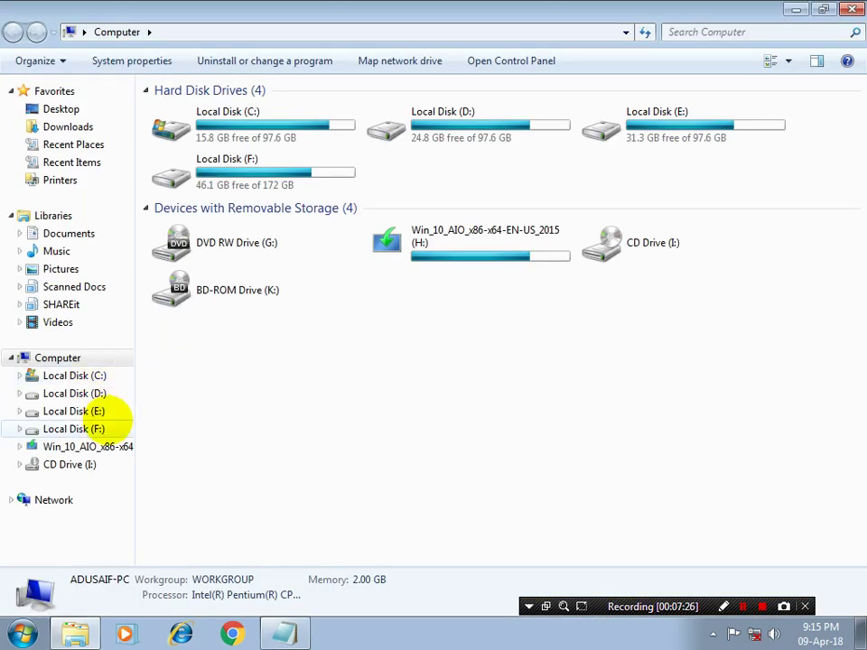
{"action": "left_click", "coordinate": [74, 429]}
Open the windows 10 aio ISO file from drive F: in PowerISO to check its contents and boot status, and exit PowerISO.
{"action": "scroll", "coordinate": [853, 542], "scroll_direction": "down", "scroll_amount": 8}
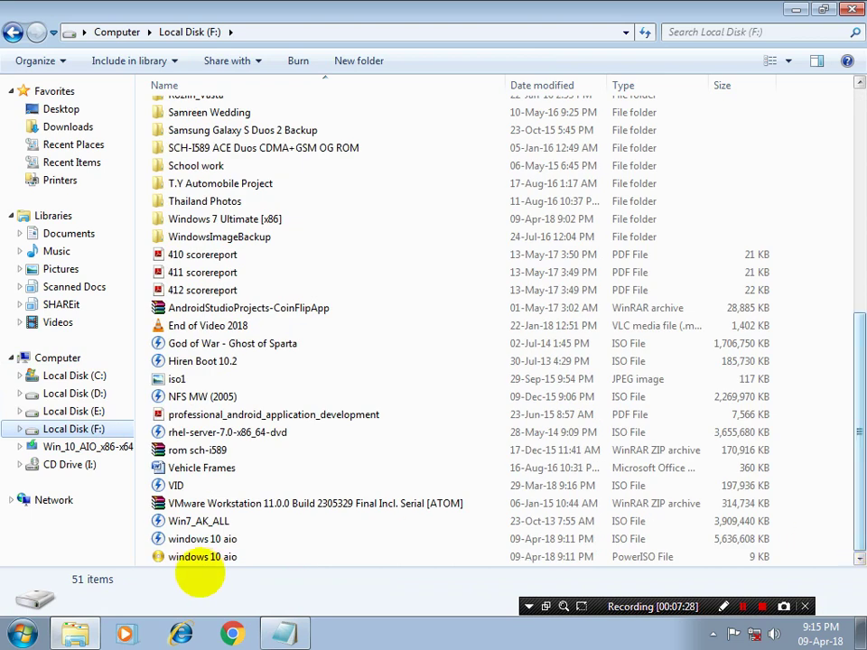
{"action": "left_click", "coordinate": [208, 539]}
{"action": "left_click", "coordinate": [145, 61]}
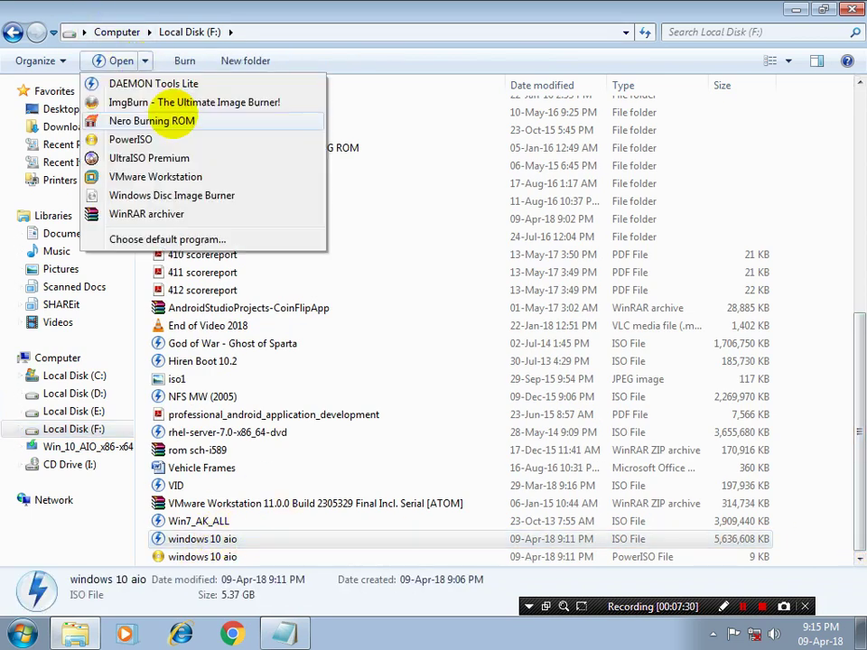
{"action": "left_click", "coordinate": [185, 139]}
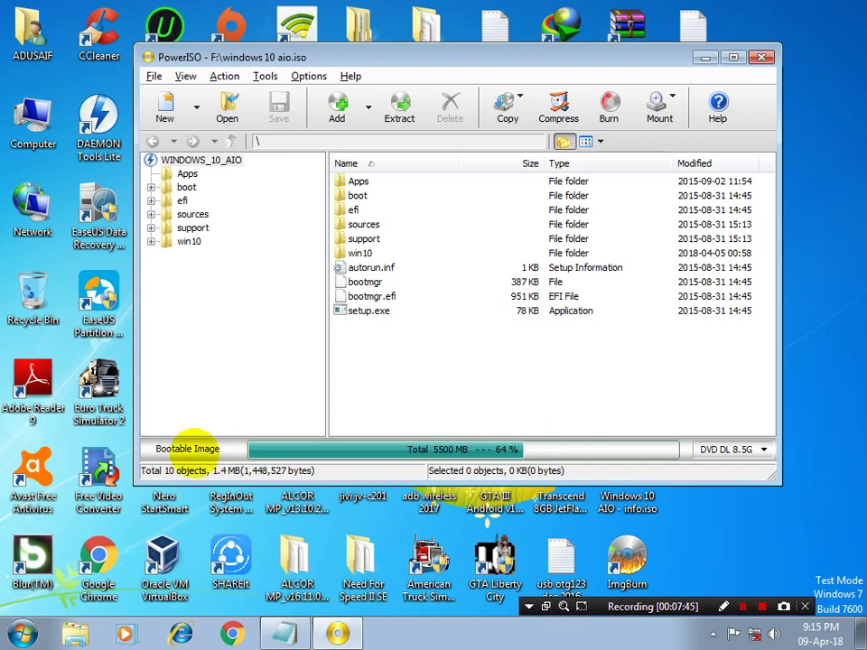
{"action": "left_click", "coordinate": [154, 76]}
{"action": "left_click", "coordinate": [172, 269]}
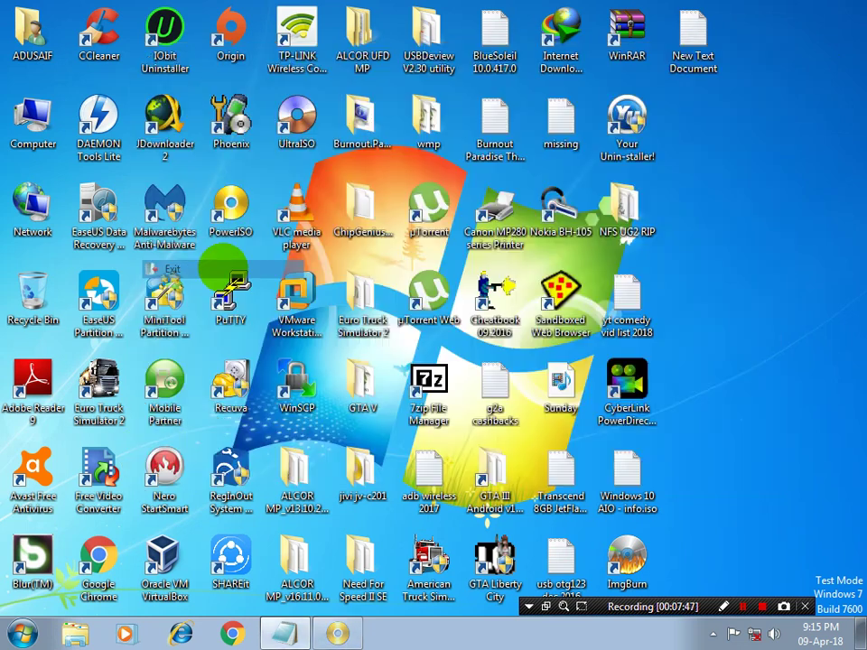